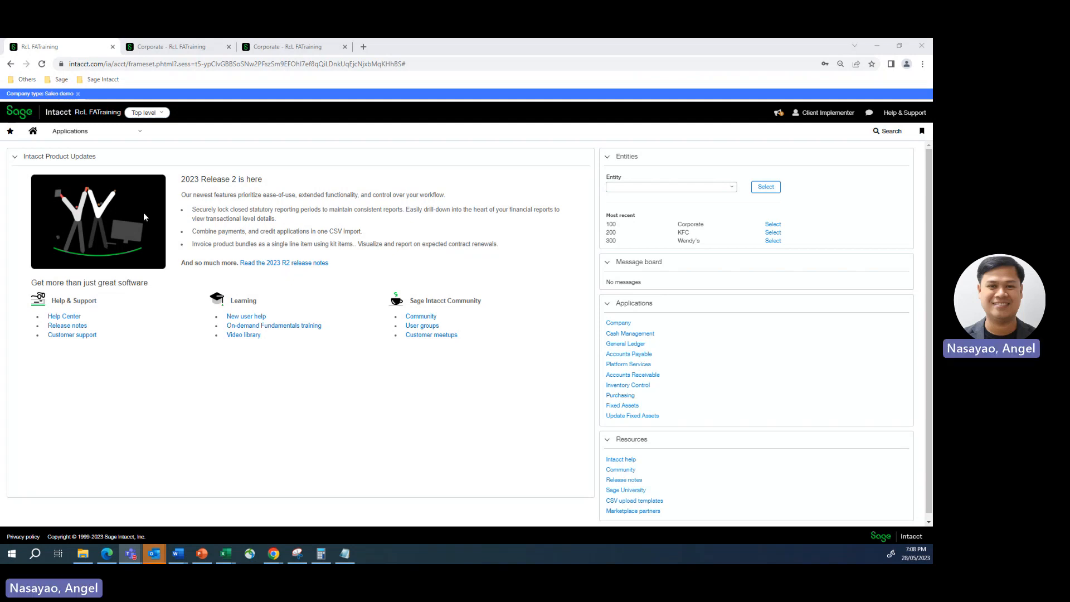
- Open the Platform Services object definitions, filter the objects by "ass", and open the custom Asset object
left_click(140, 133)
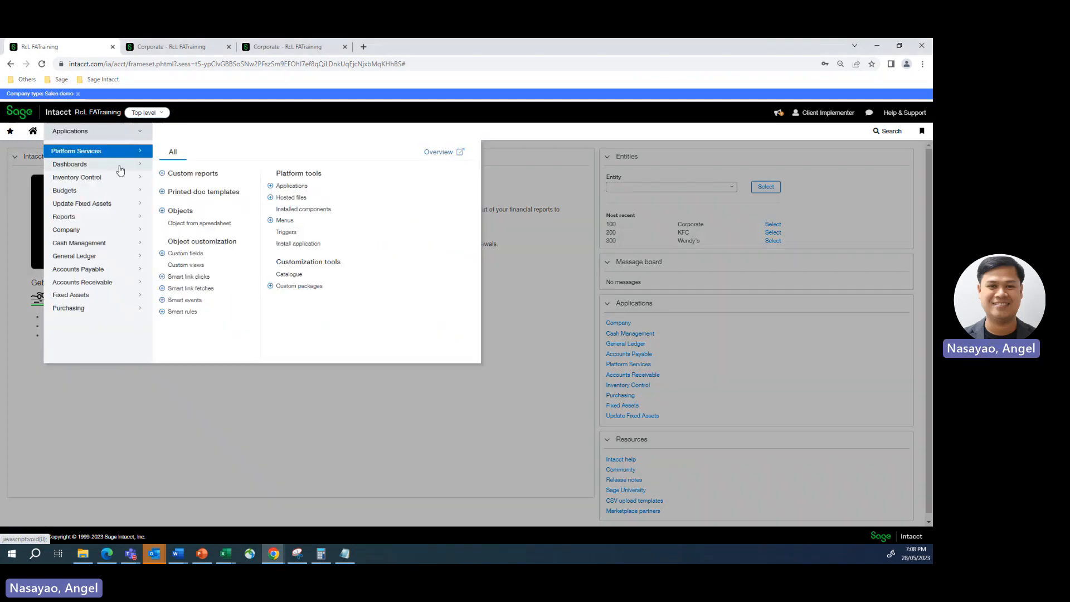
left_click(175, 212)
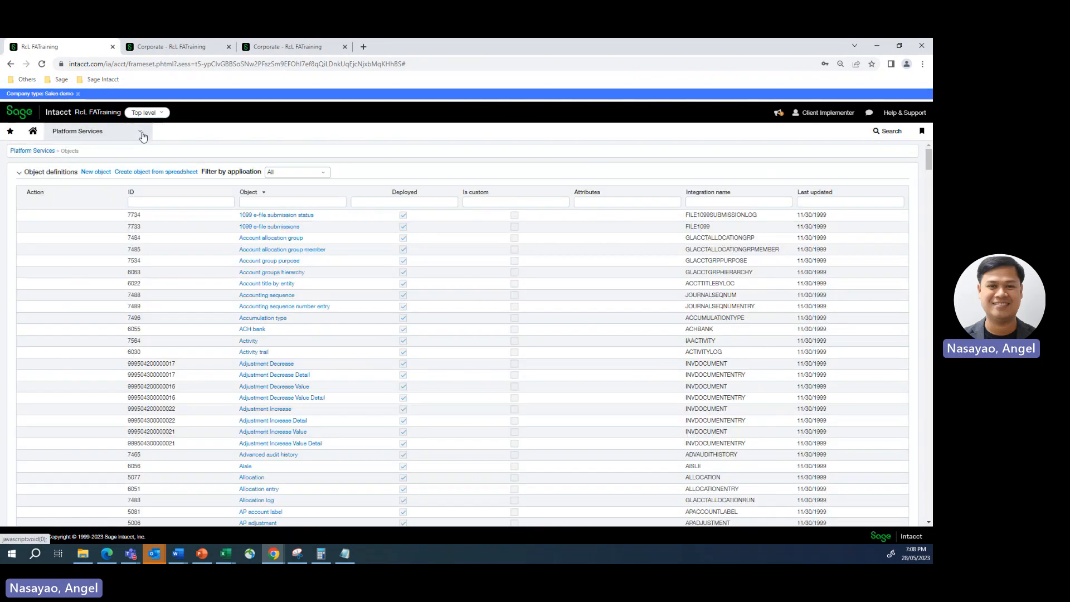
left_click(142, 134)
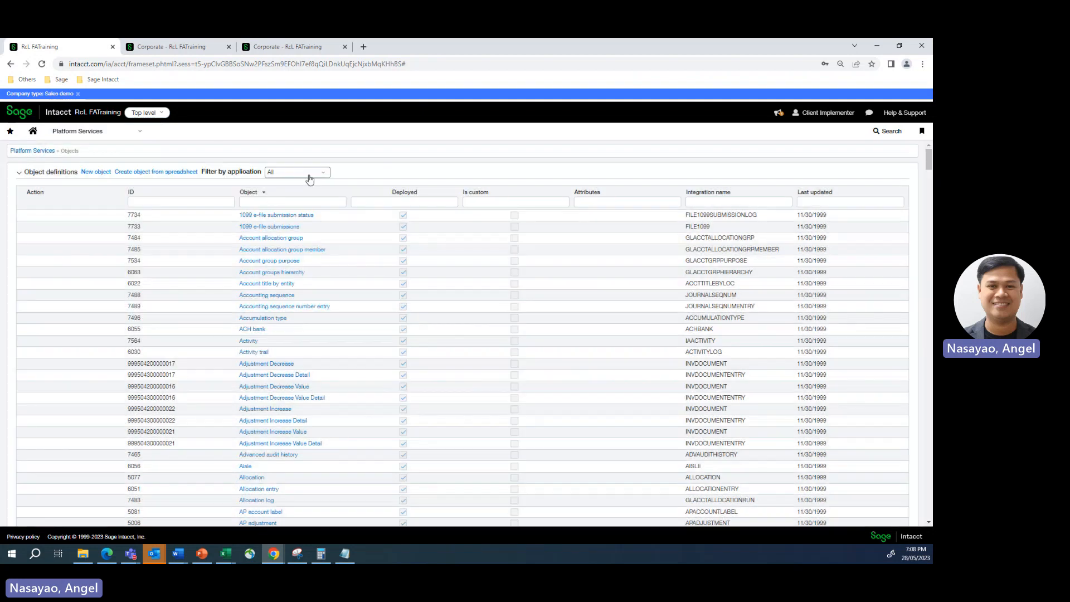
left_click(256, 201)
type("ass")
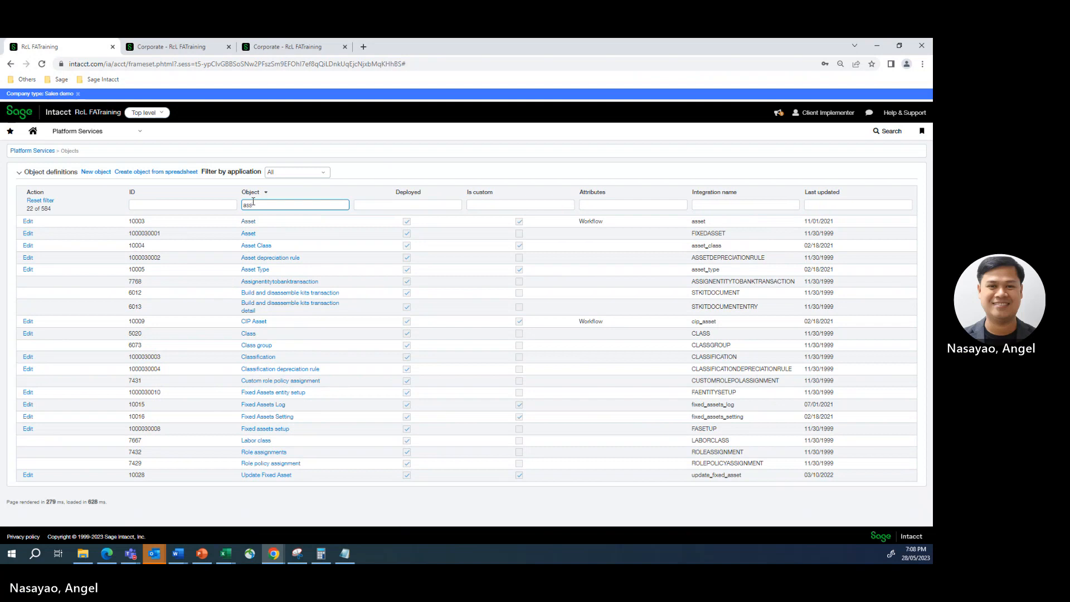
left_click(250, 223)
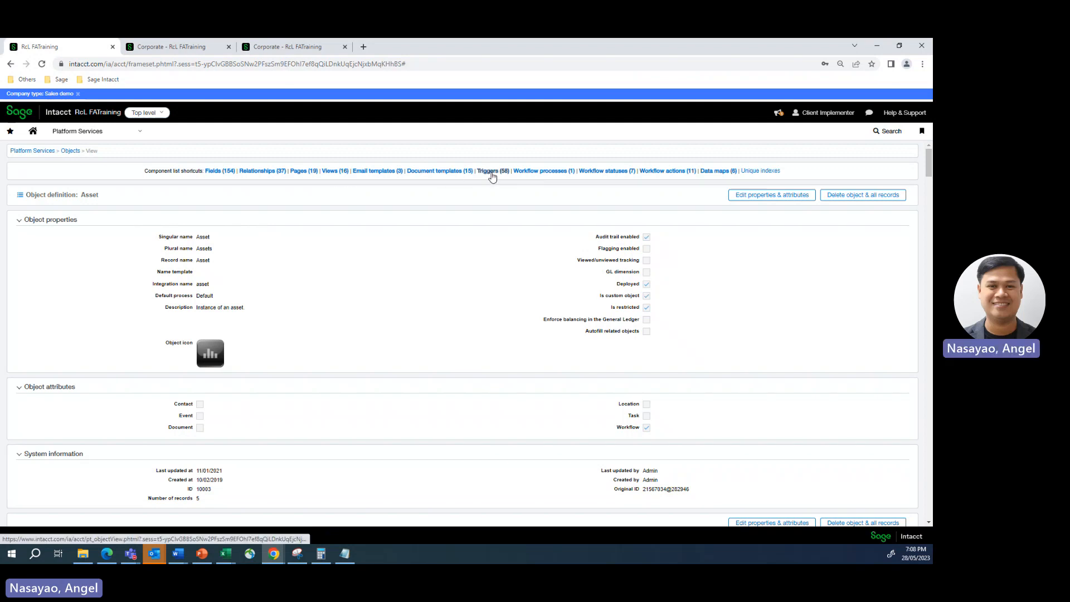
- Open the CREATE_JE trigger from the Asset object's triggers and examine its timing, document template and condition formula
left_click(492, 176)
scroll(187, 313, "down", 3)
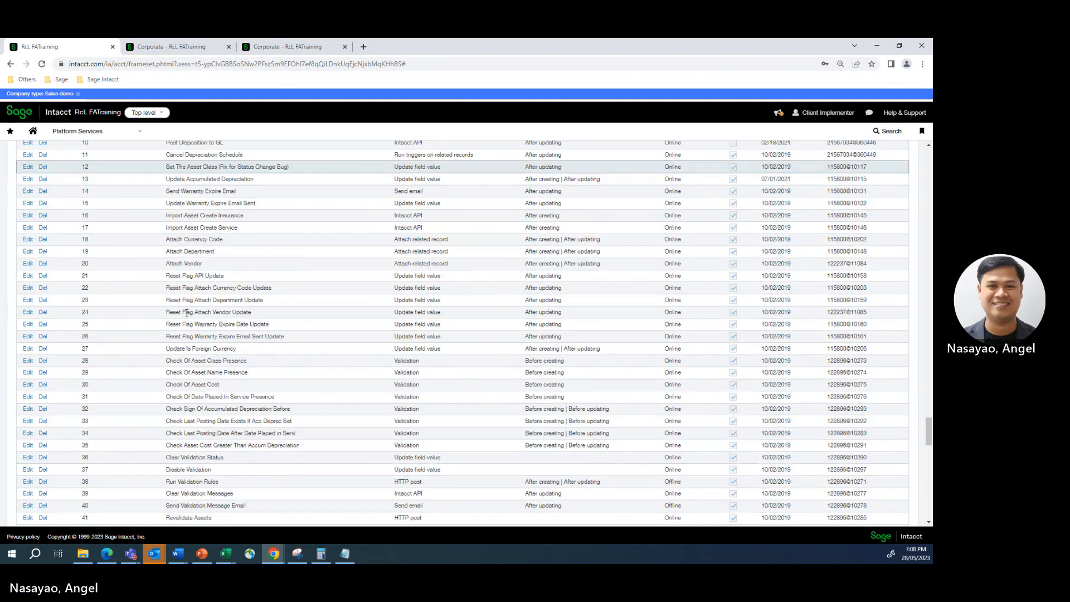
scroll(187, 313, "down", 6)
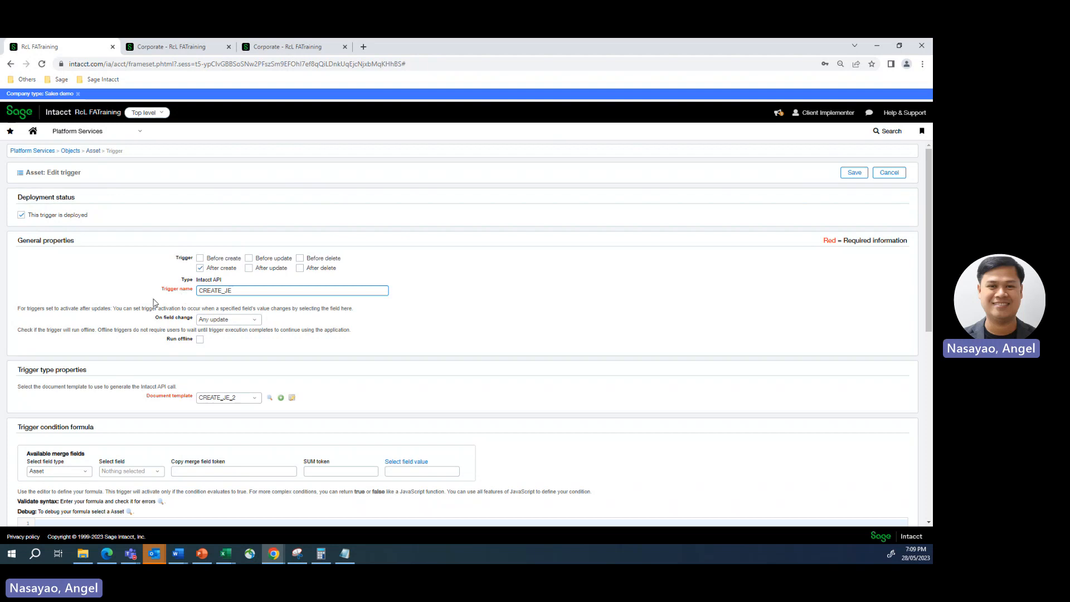
scroll(148, 306, "down", 3)
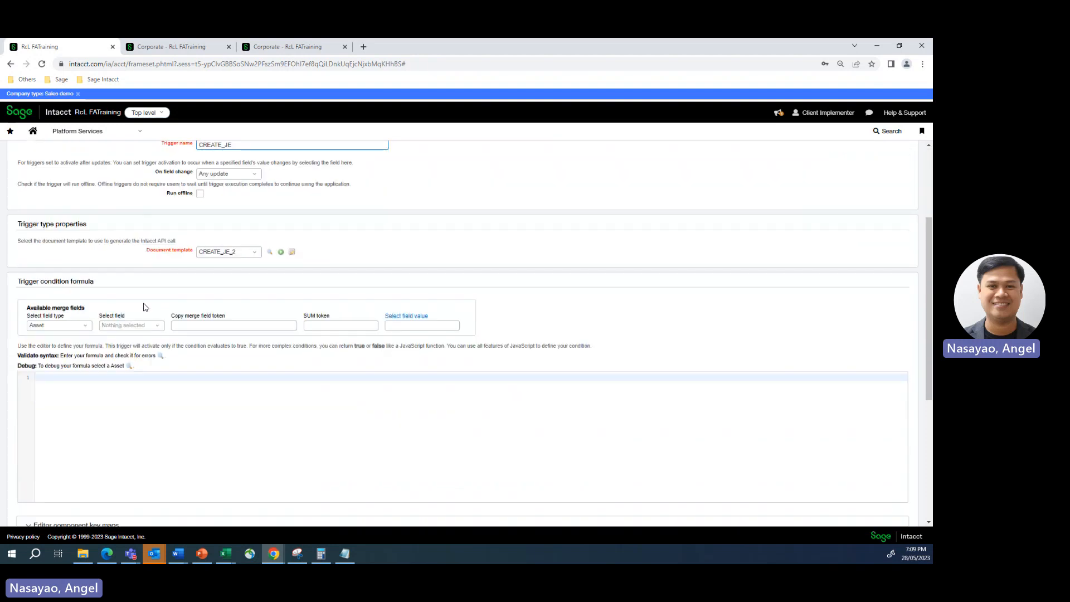
scroll(144, 307, "up", 1)
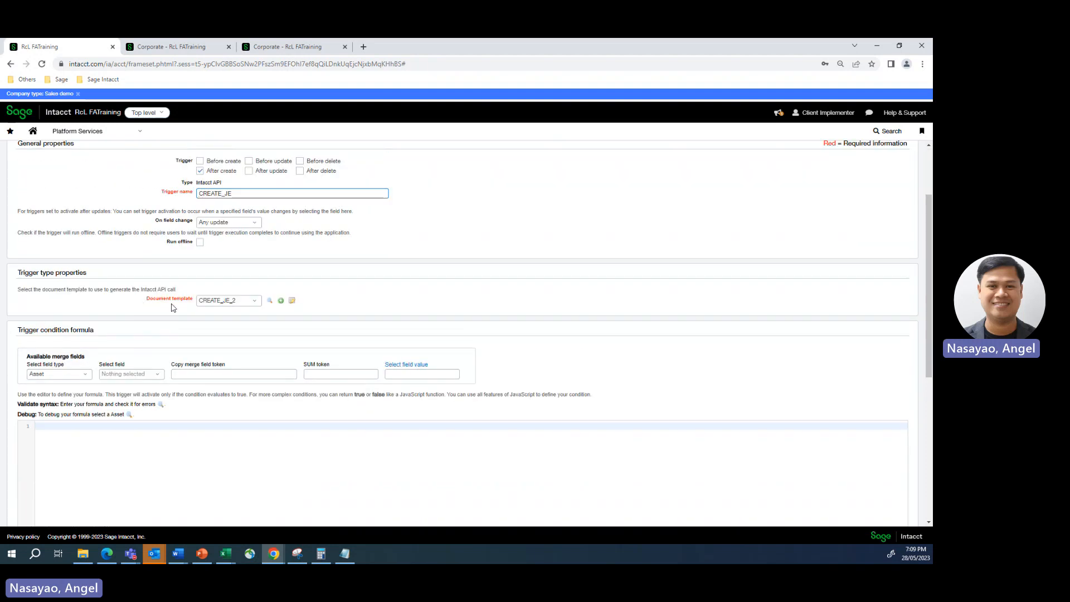
scroll(178, 302, "up", 1)
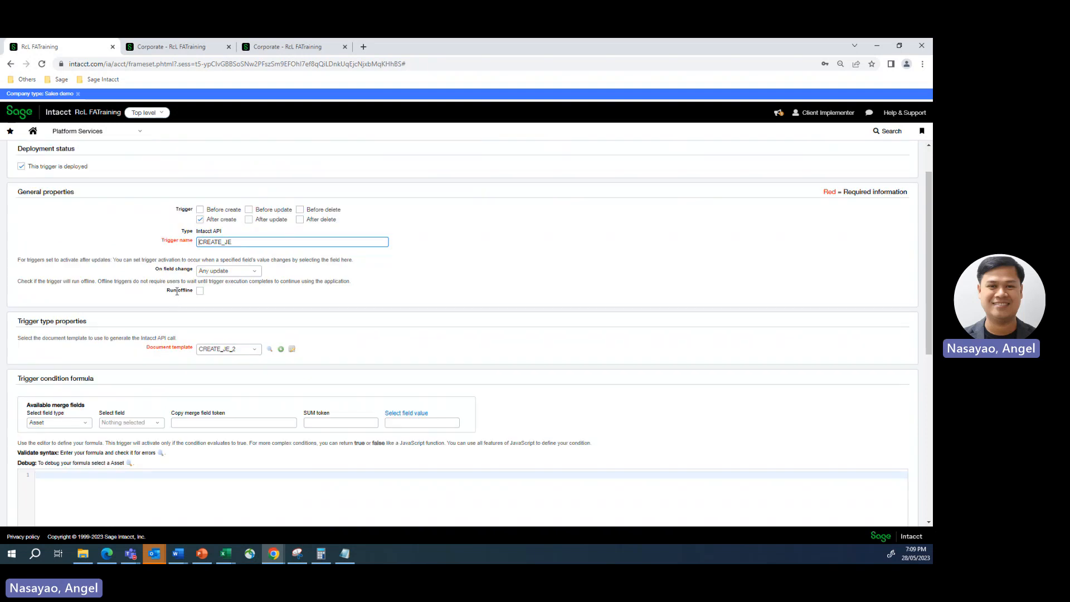
- Examine the journal header and both GL entry lines in the trigger's CREATE_JE_2 document template, and close the template view
left_click(292, 350)
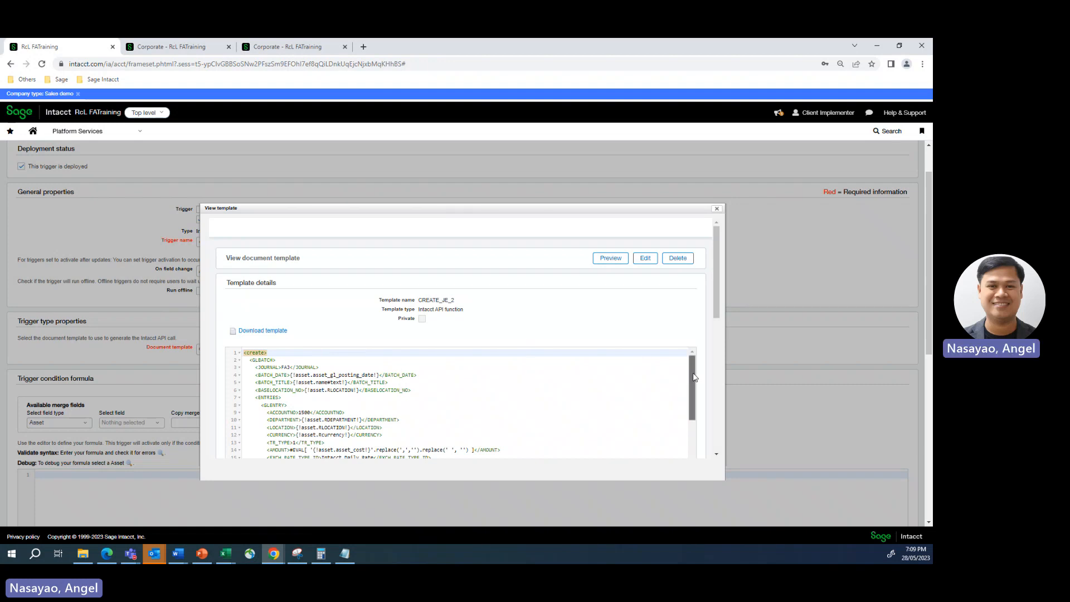
left_click_drag(694, 373, 695, 383)
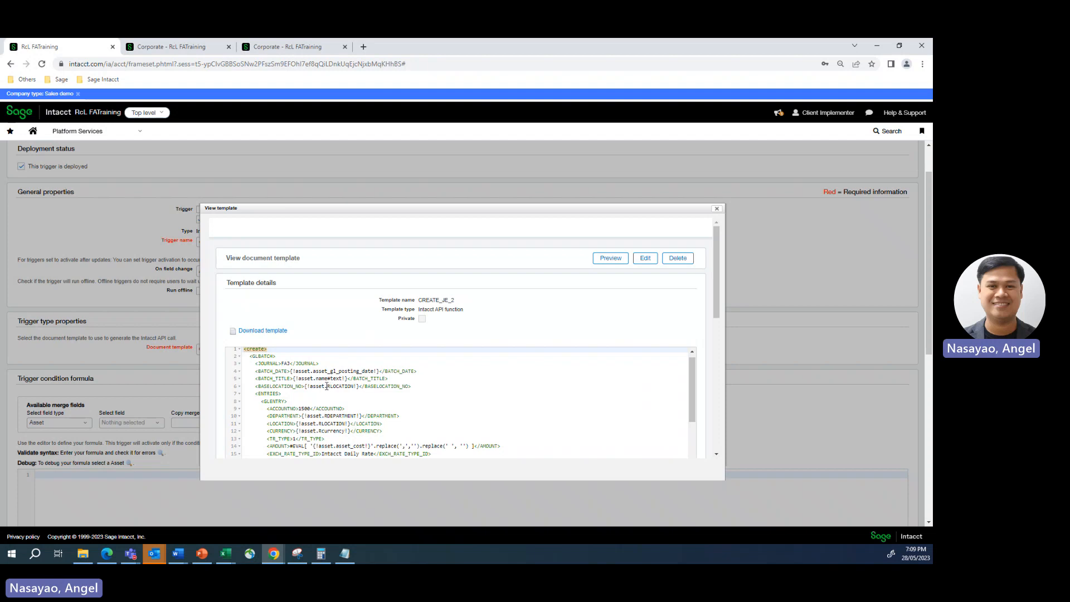
scroll(327, 386, "down", 2)
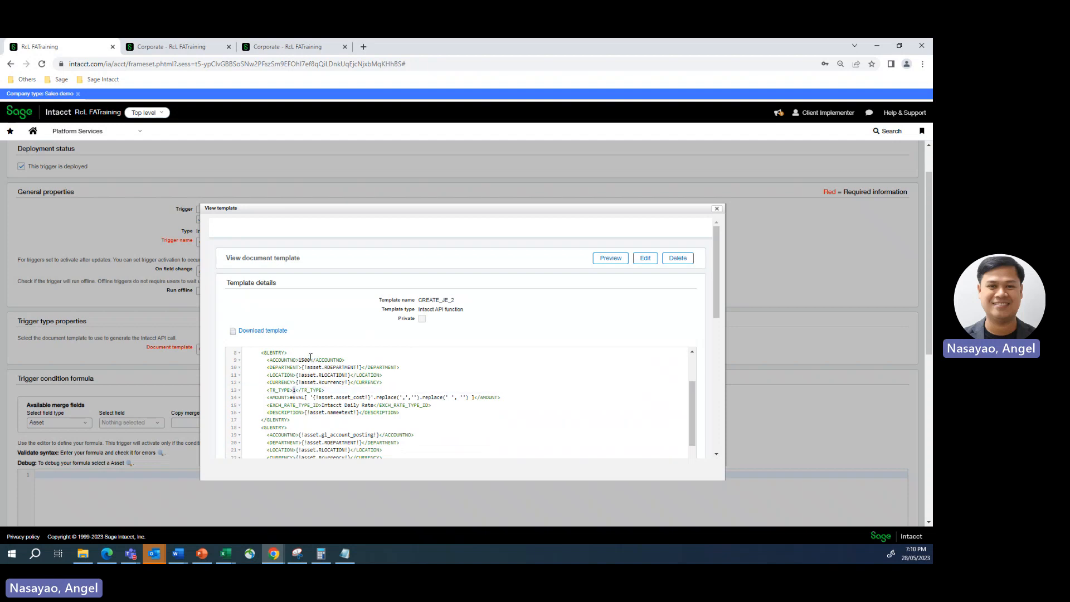
left_click_drag(298, 359, 311, 360)
scroll(290, 412, "down", 2)
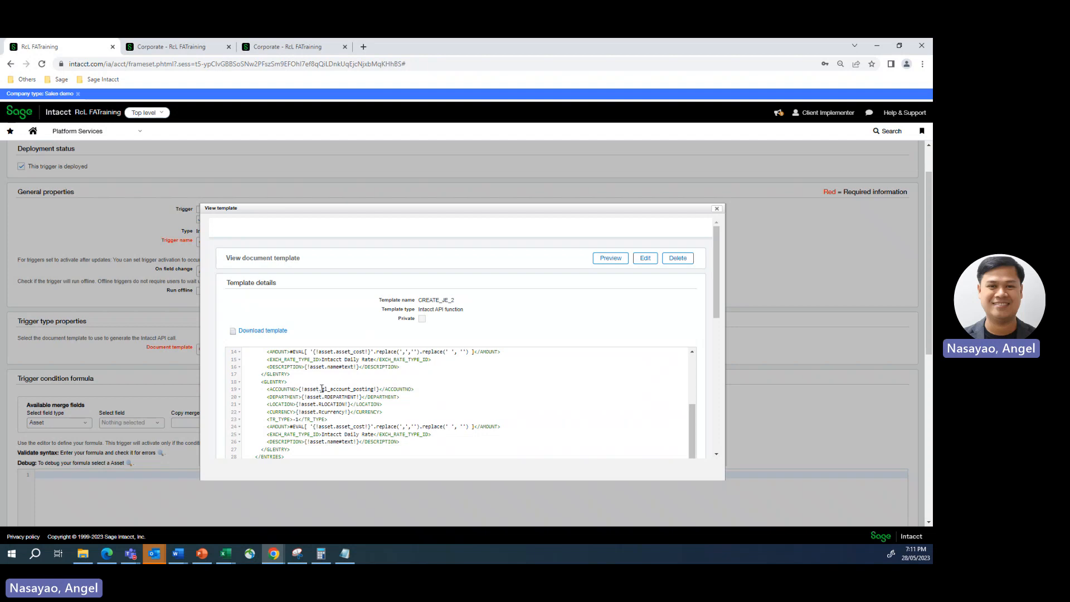
left_click_drag(322, 388, 372, 388)
scroll(331, 431, "down", 2)
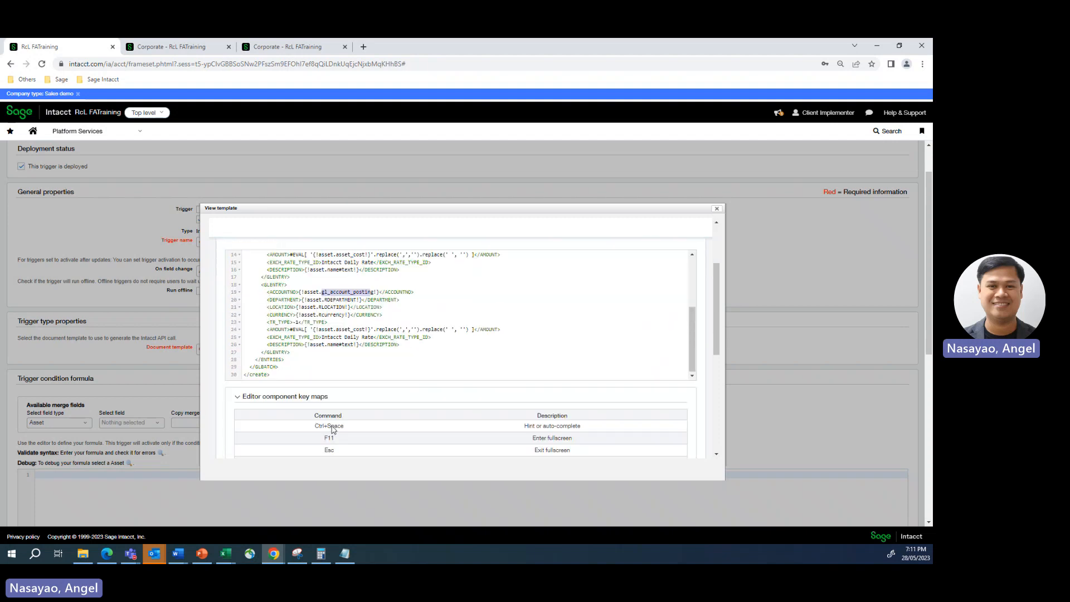
scroll(333, 426, "up", 2)
scroll(323, 401, "up", 3)
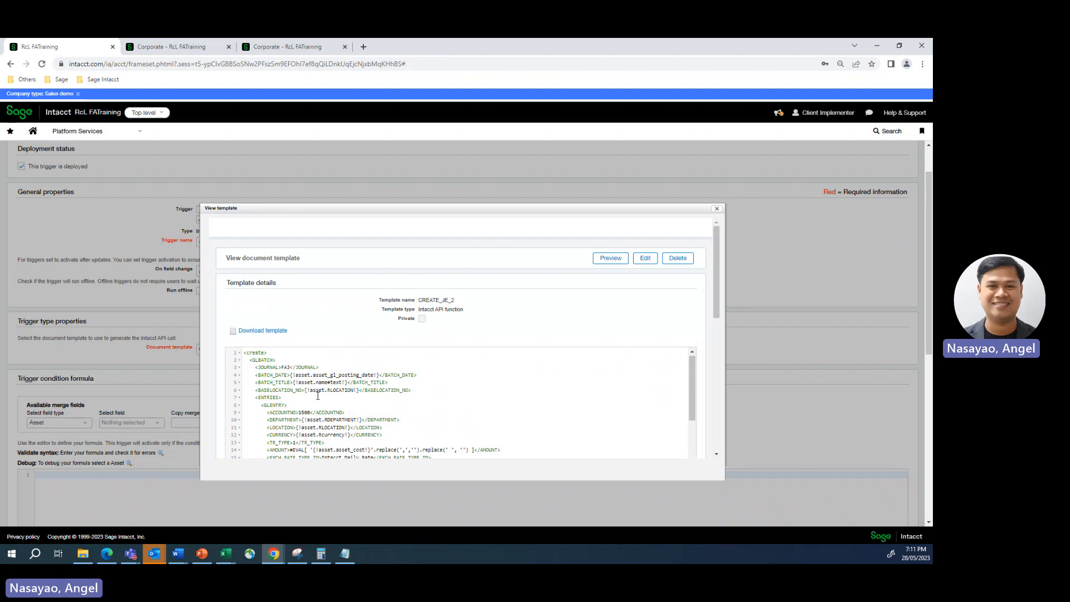
left_click(718, 211)
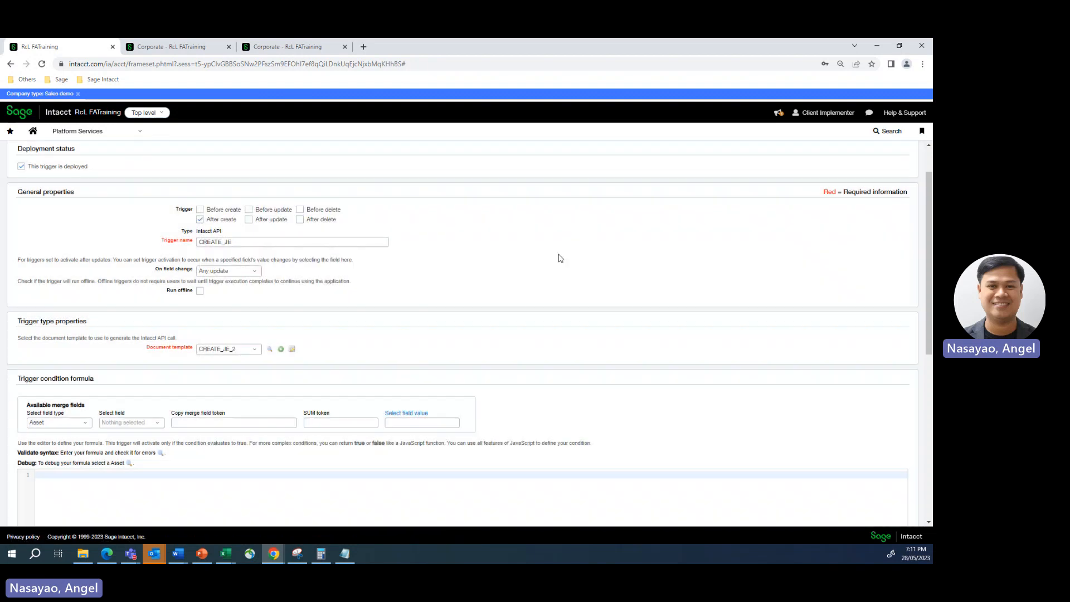
scroll(553, 265, "down", 2)
scroll(491, 235, "up", 2)
- Switch to the Corporate entity session and start a new asset record in Fixed Assets
left_click(158, 47)
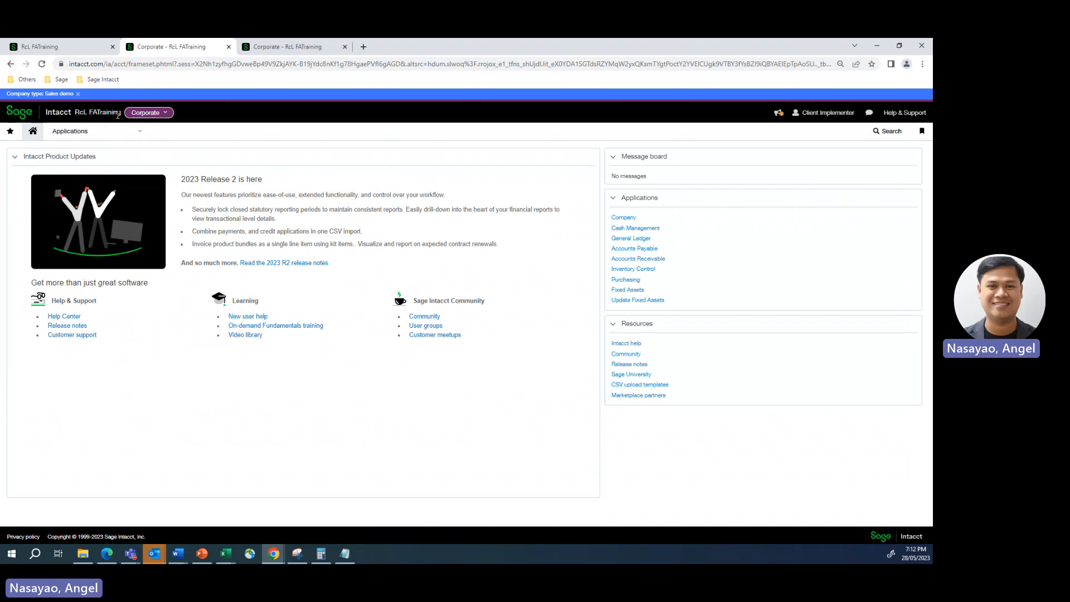
left_click(139, 133)
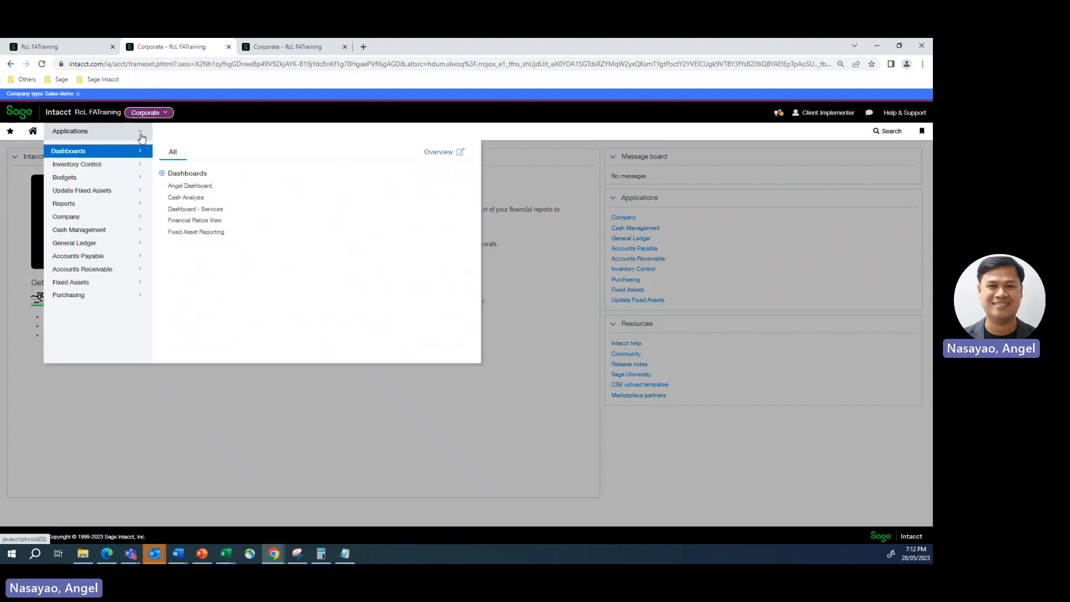
mouse_move(83, 282)
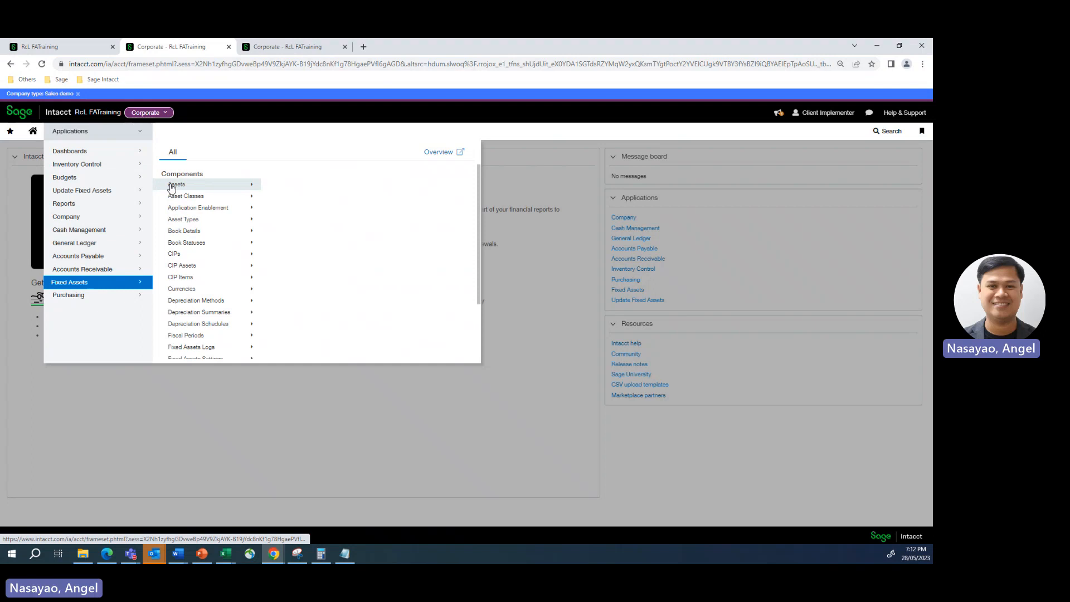
mouse_move(172, 188)
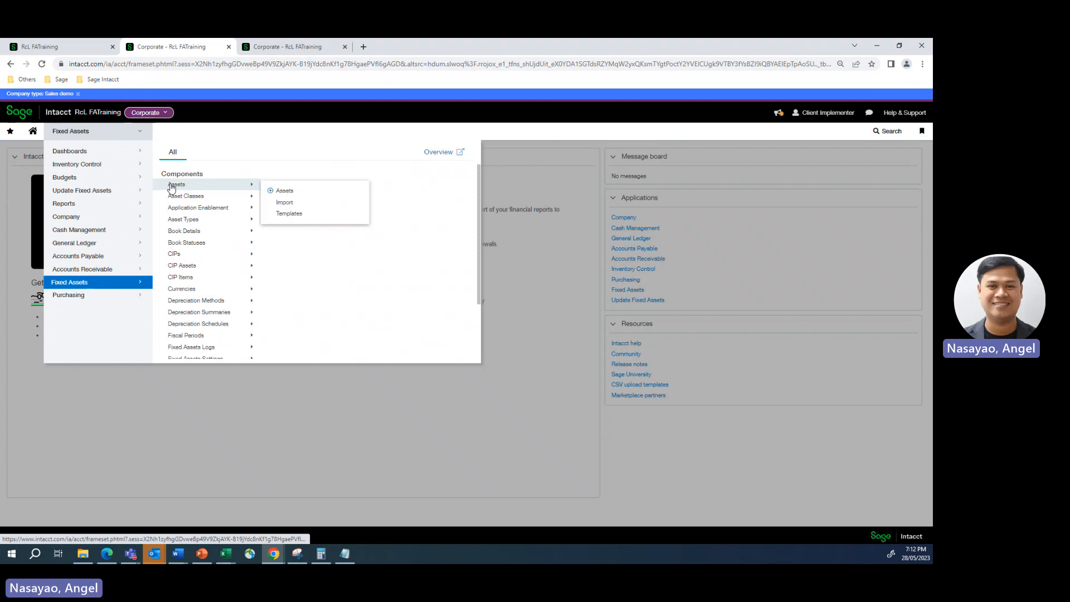
left_click(272, 192)
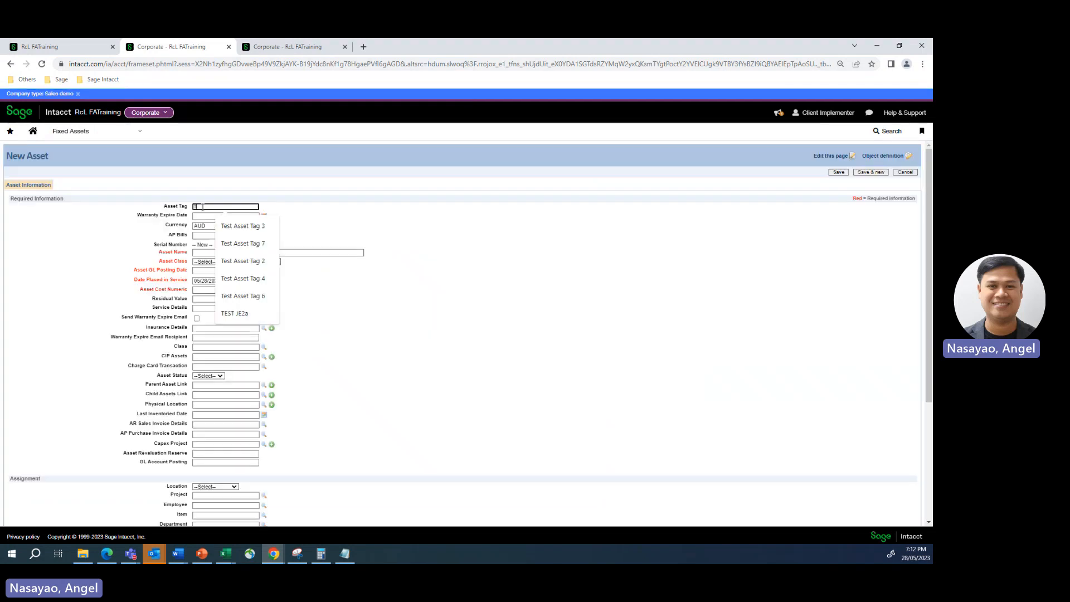
- Enter "Test Asset Tag 9" as the new asset's tag
left_click(224, 207)
left_click(262, 243)
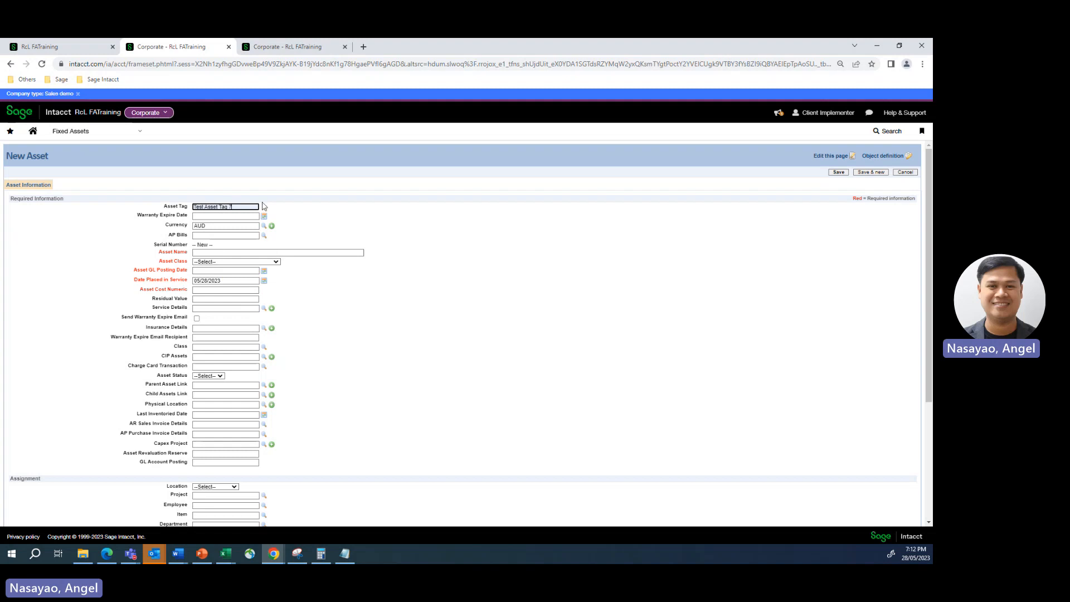
key("BackSpace")
type("9")
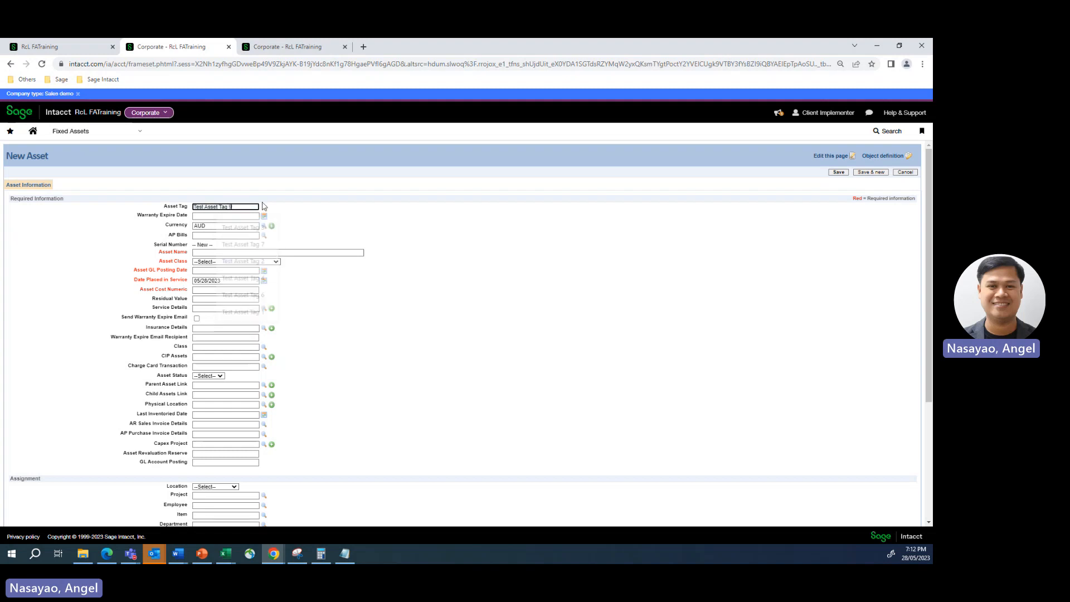
- Name the asset "Test Asset Name 9" and set its asset class to Equipment_24
left_click(222, 253)
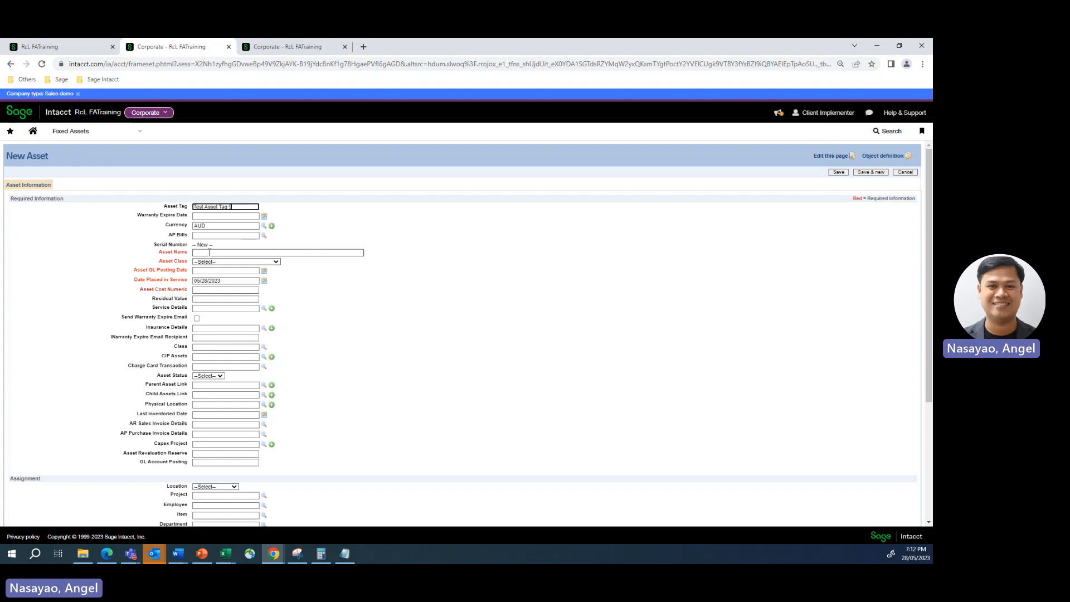
left_click(272, 289)
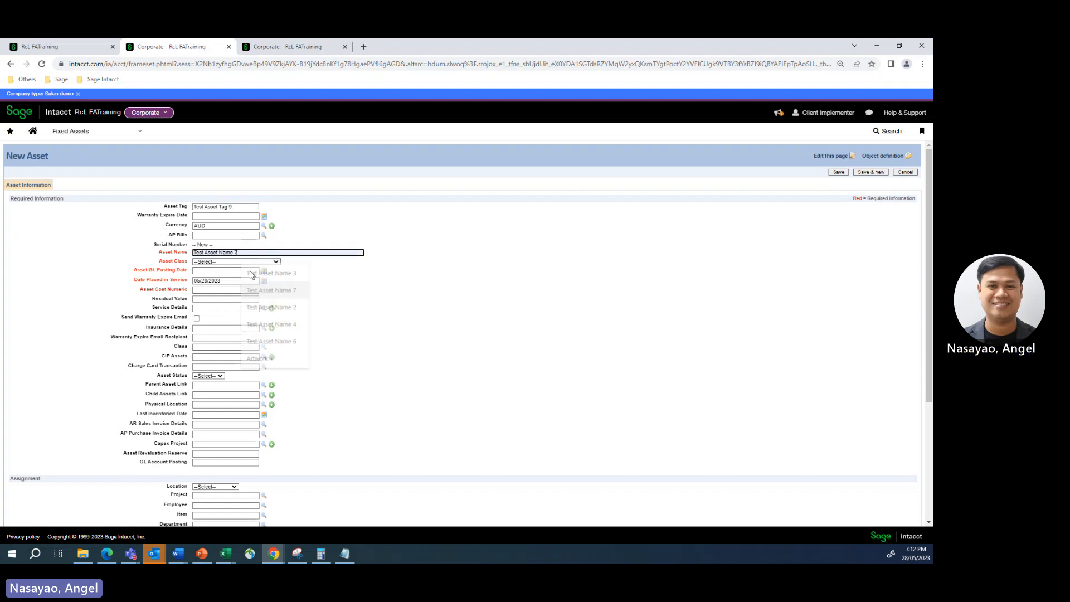
key("BackSpace")
key("BackSpace")
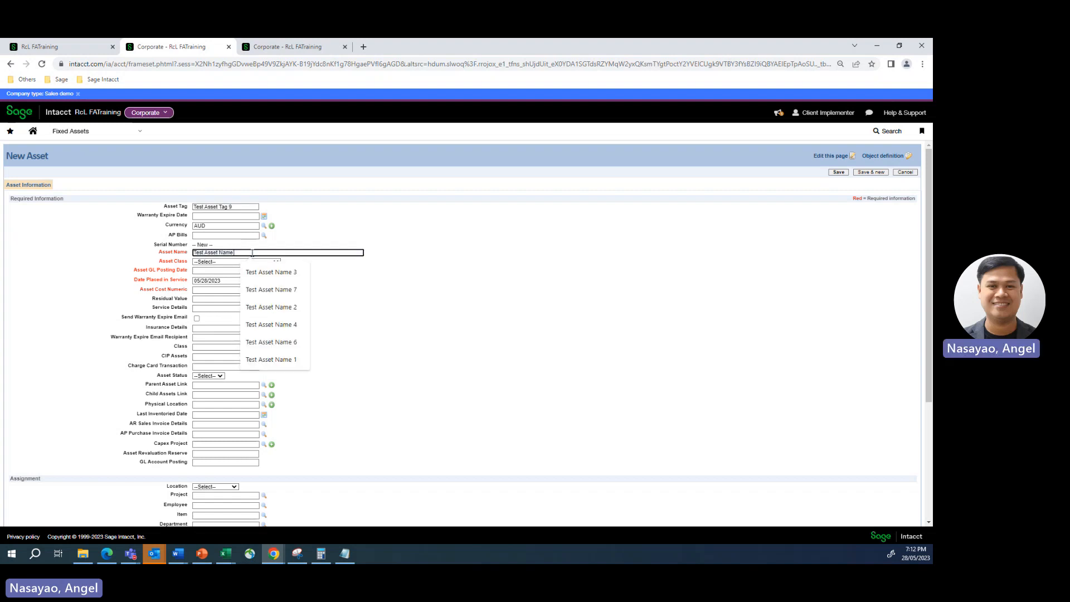
type("9")
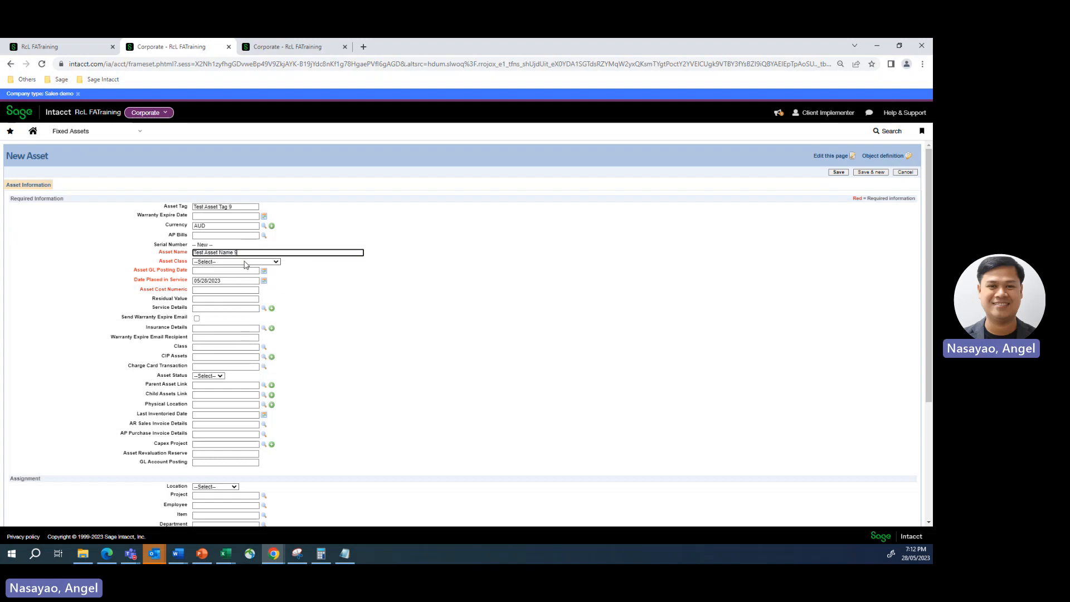
left_click(245, 262)
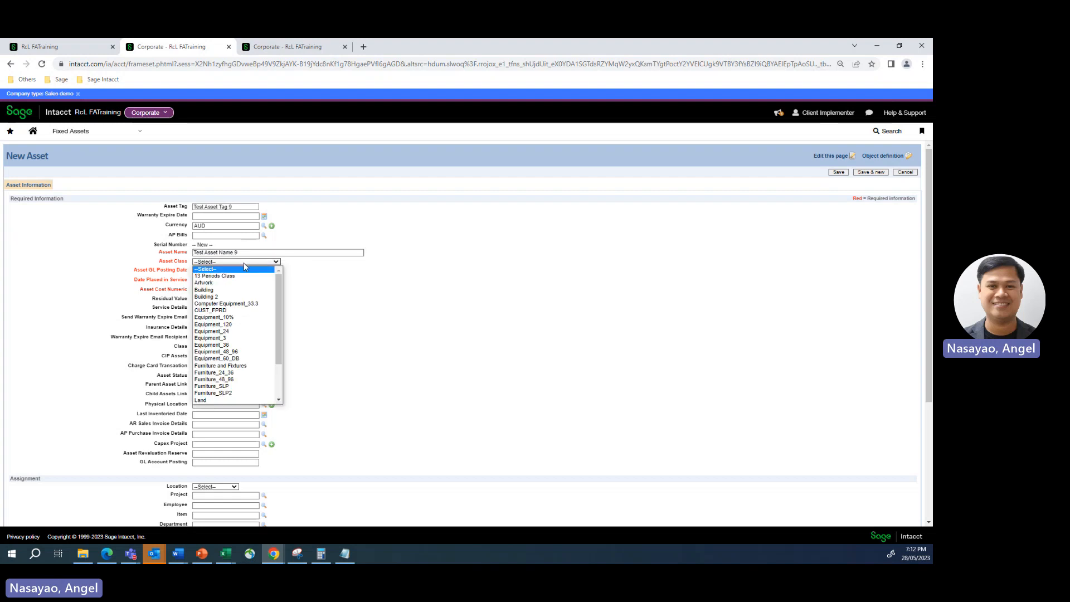
left_click(215, 333)
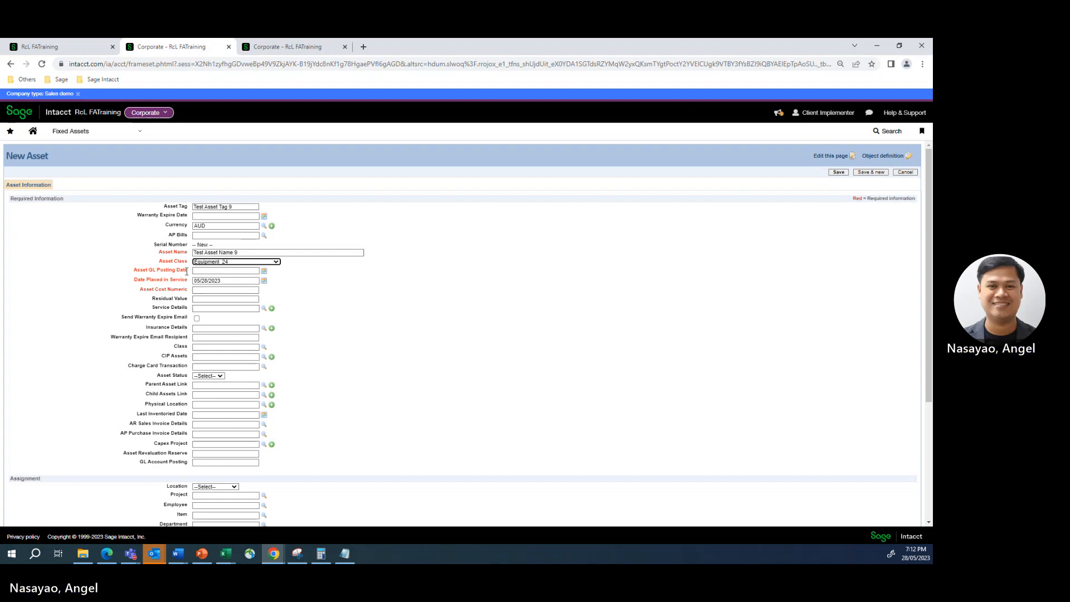
- Set the asset's GL posting date to 05/28/2023 and its numeric cost to 76543.21
left_click(264, 271)
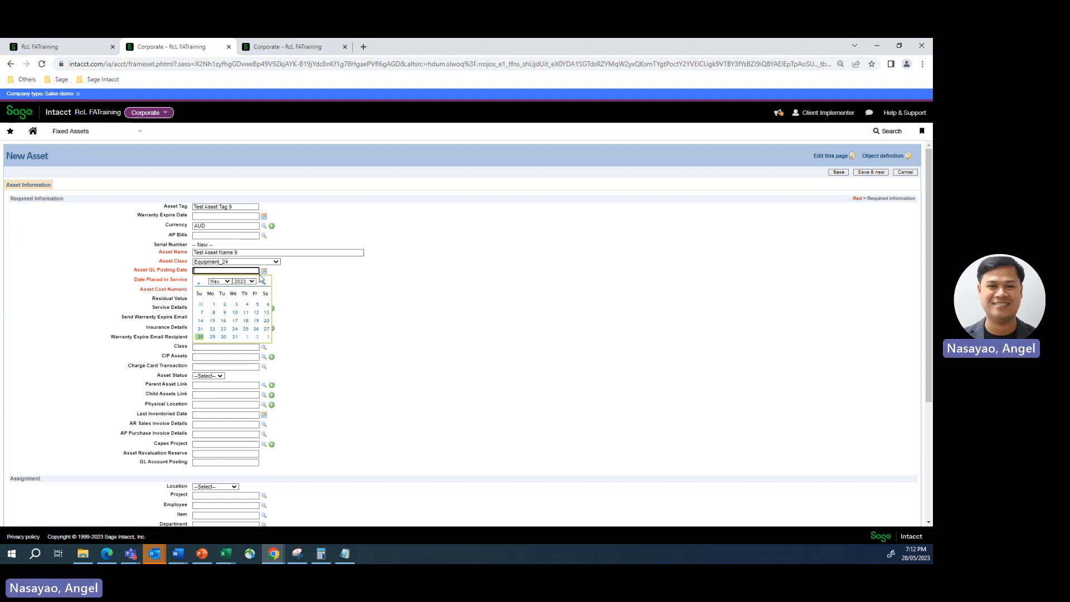
left_click(200, 338)
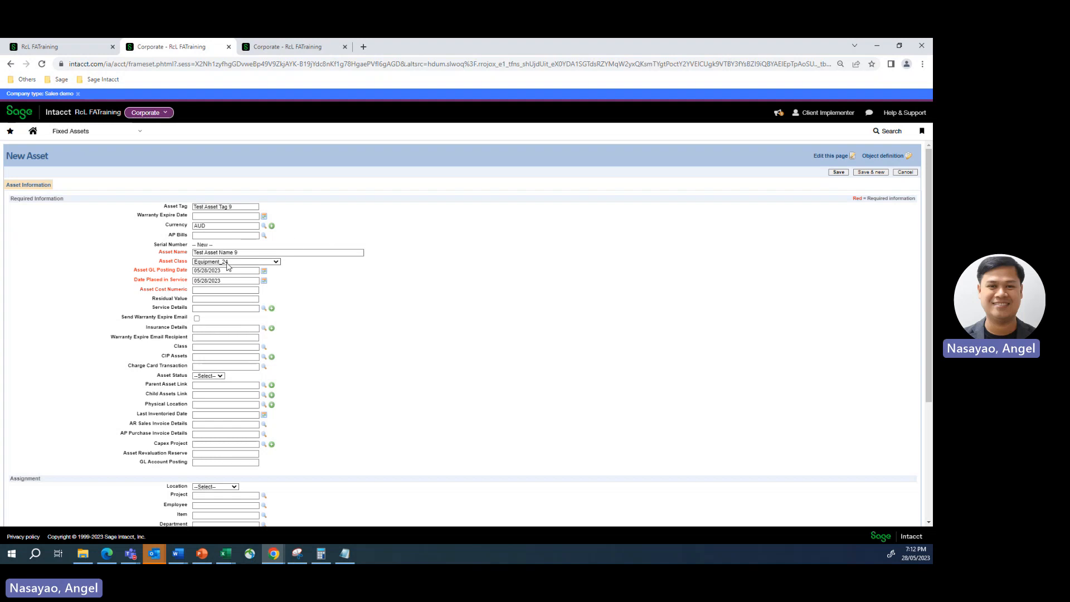
left_click(196, 290)
left_click(363, 312)
- Assign the asset to location 100--Corporate and department 100--Professional Services
scroll(213, 326, "down", 2)
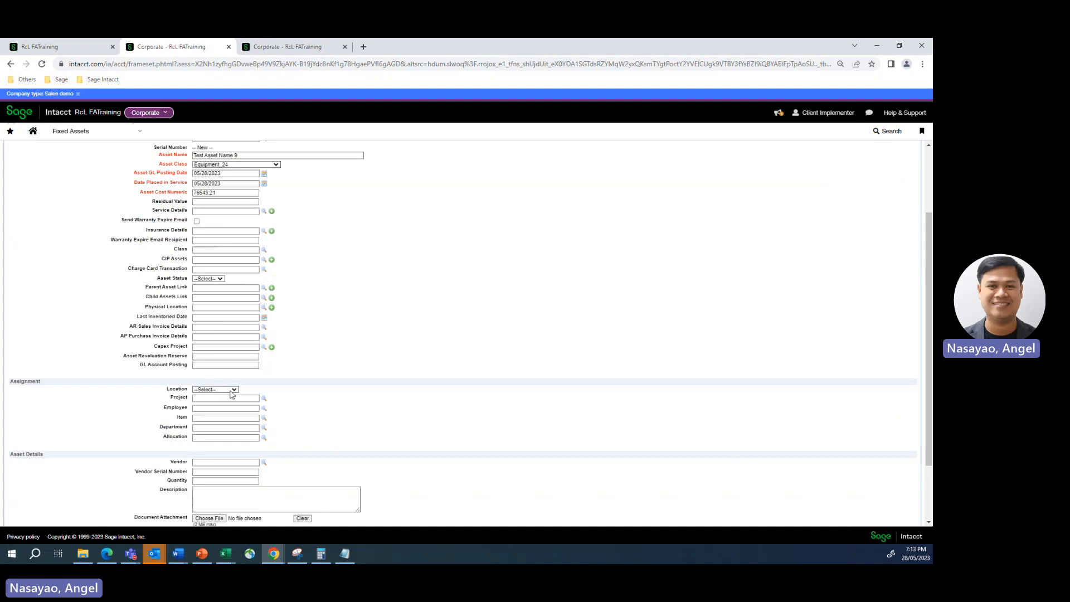
left_click(232, 390)
left_click(222, 404)
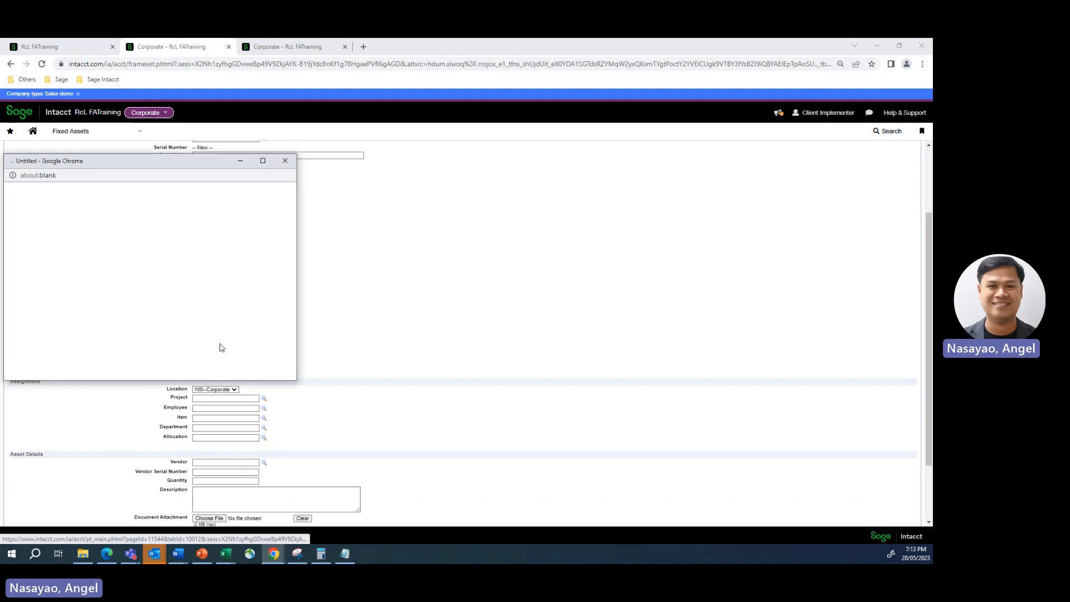
left_click(31, 257)
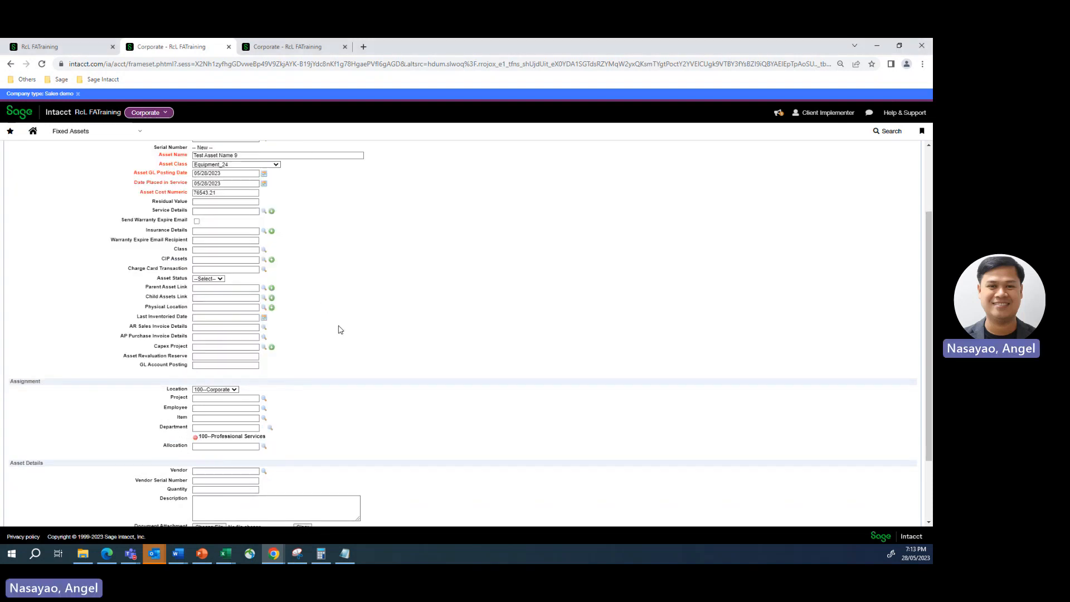
- Set the new asset's GL Account Posting to 2010
scroll(340, 329, "up", 2)
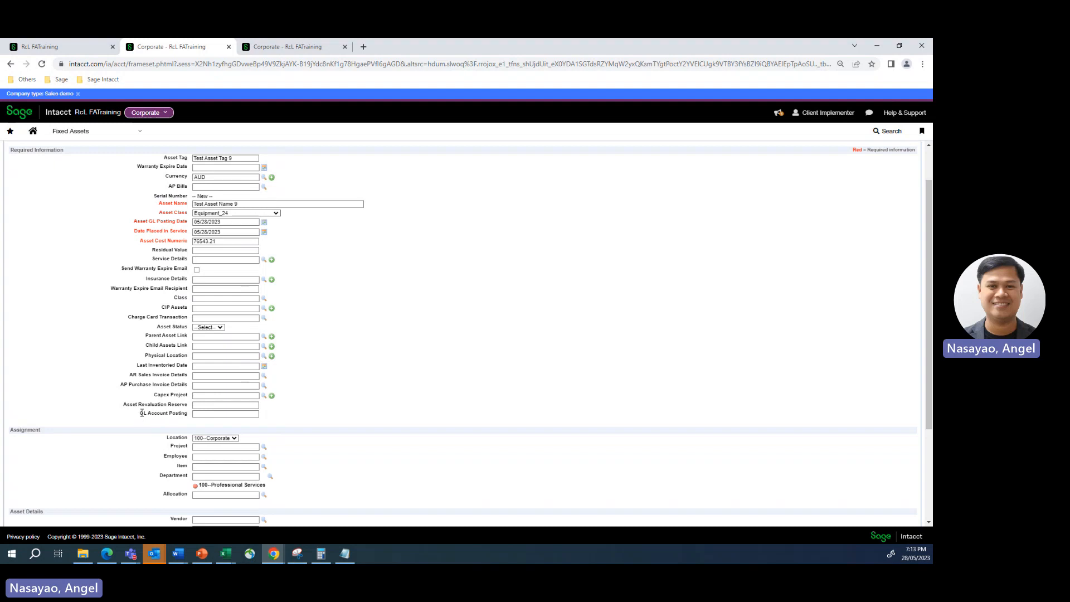
left_click_drag(139, 413, 182, 413)
left_click(201, 414)
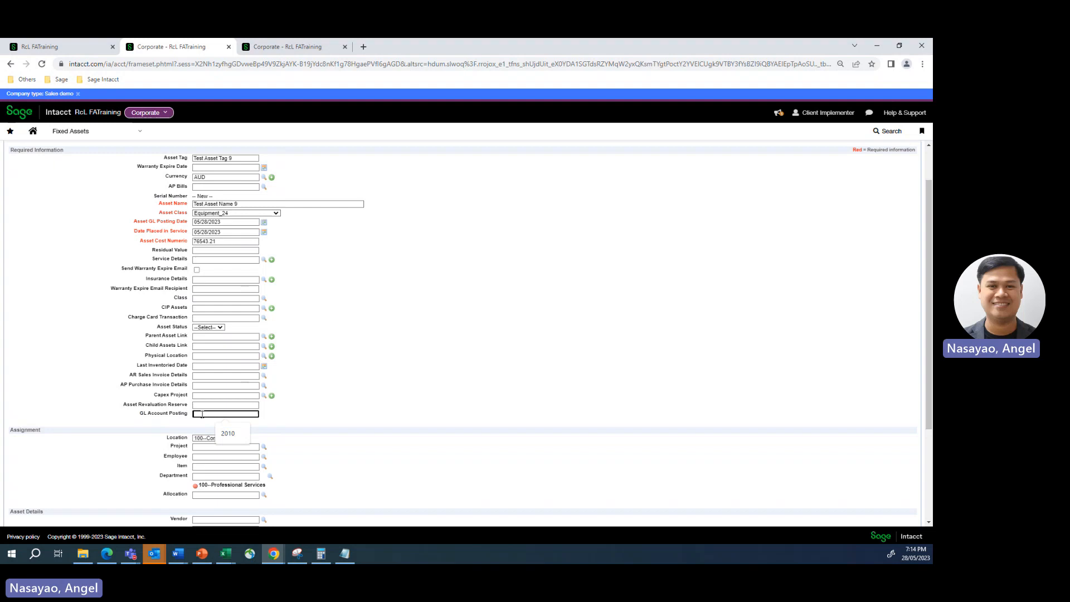
left_click(228, 433)
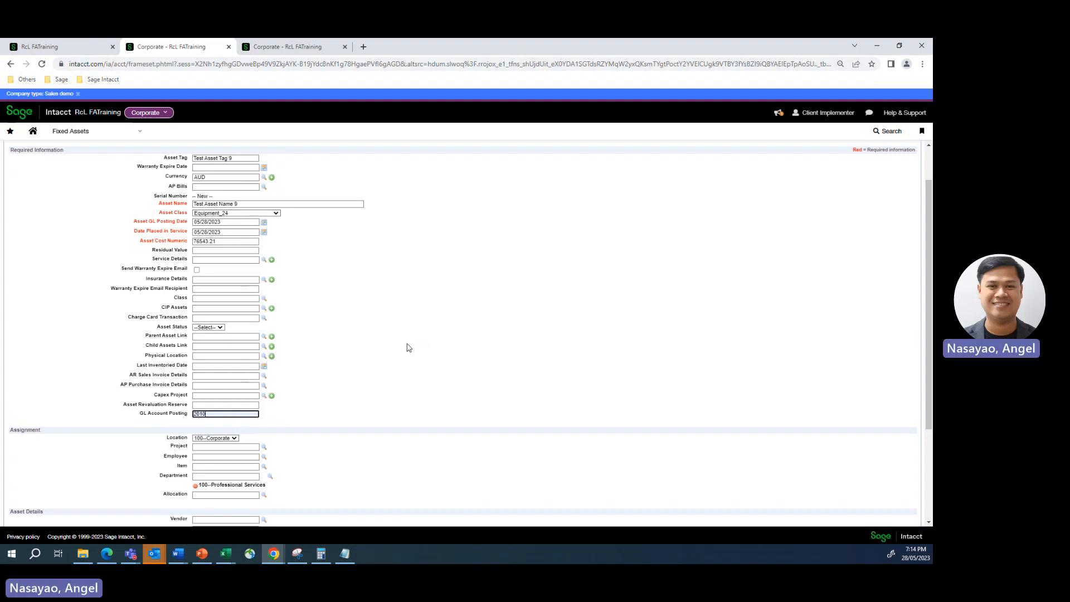
- View the CREATE_JE_2 template and compare the account numbers of its two GL entries with the new asset's GL Account Posting field
left_click(62, 47)
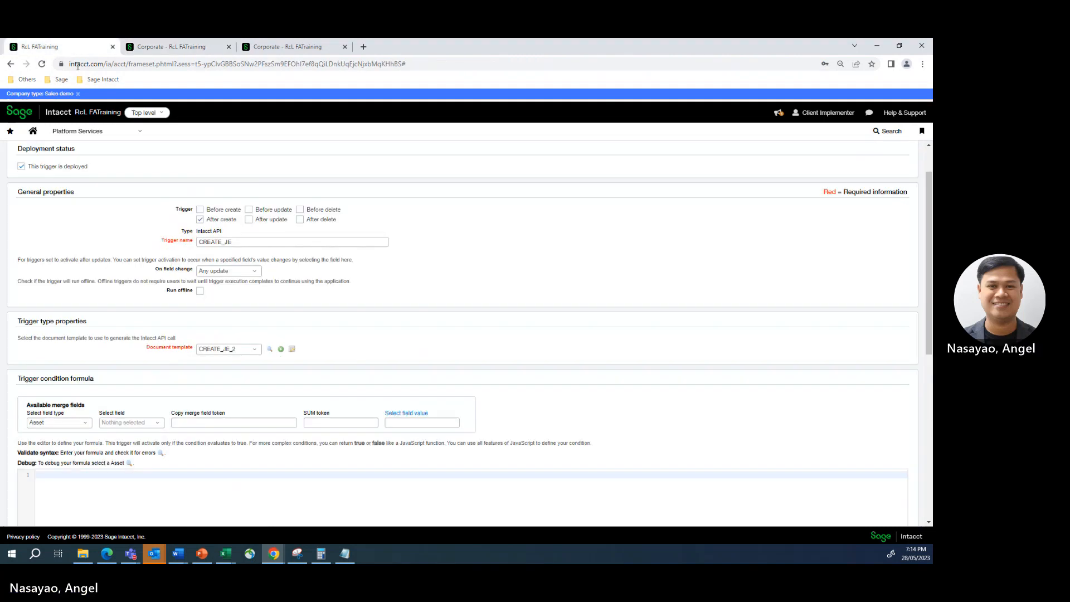
left_click(292, 349)
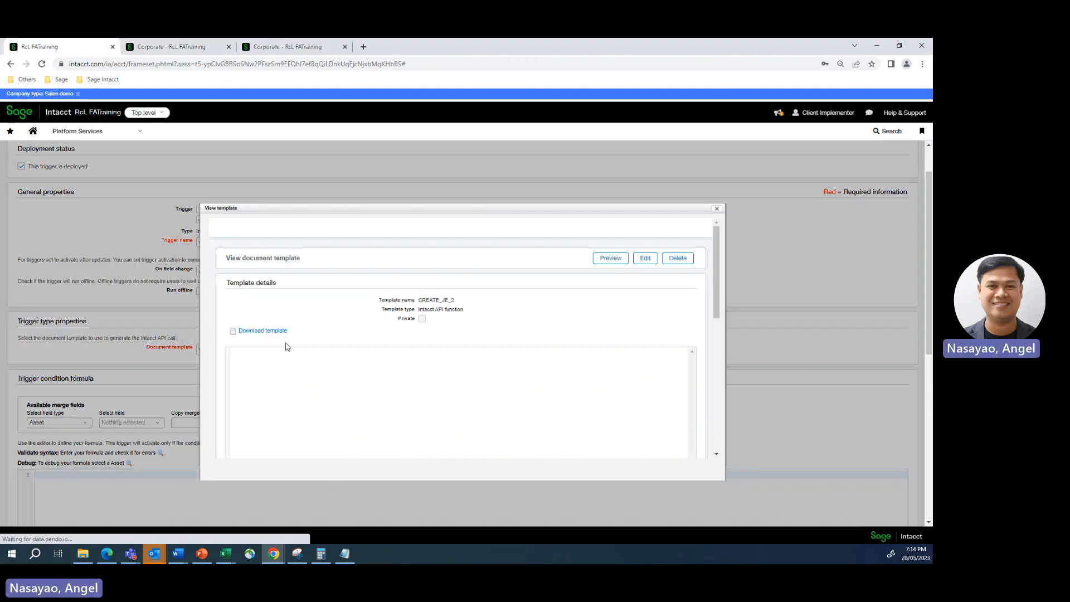
scroll(338, 355, "down", 1)
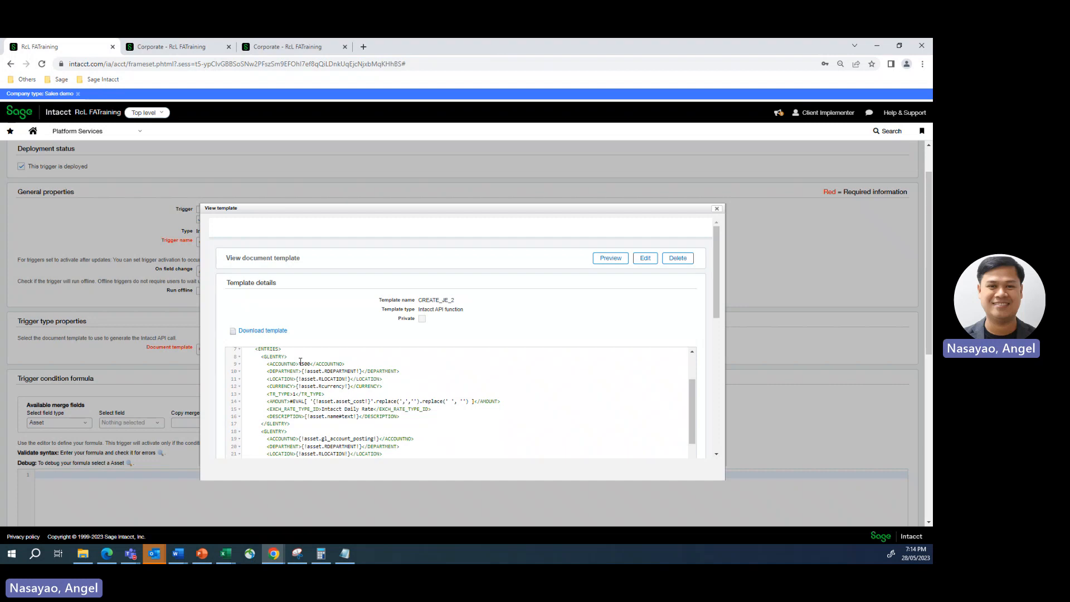
left_click_drag(299, 364, 311, 364)
left_click_drag(322, 438, 373, 435)
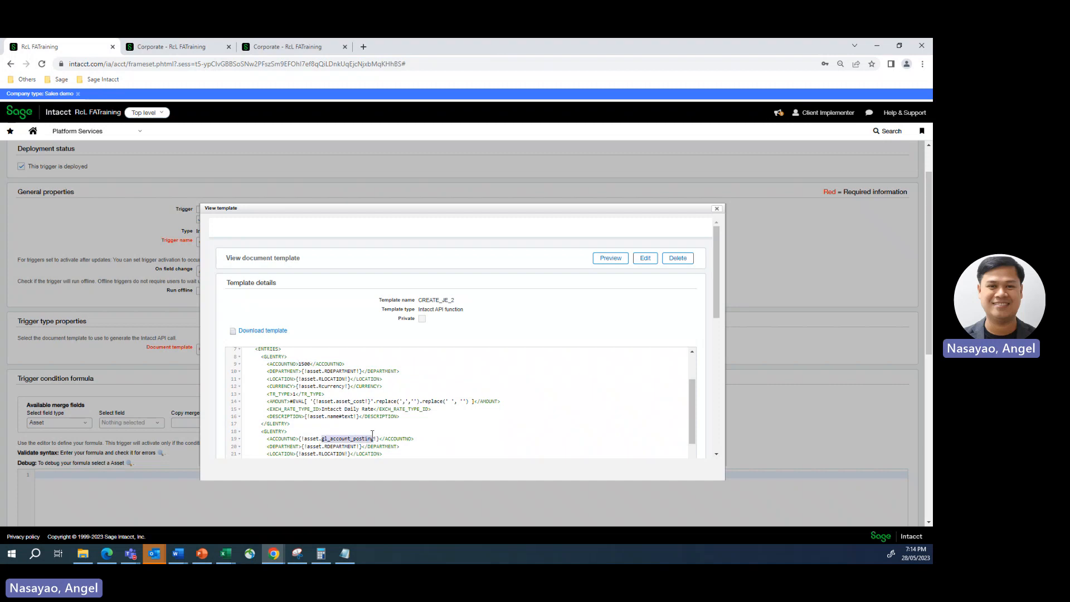
left_click(184, 47)
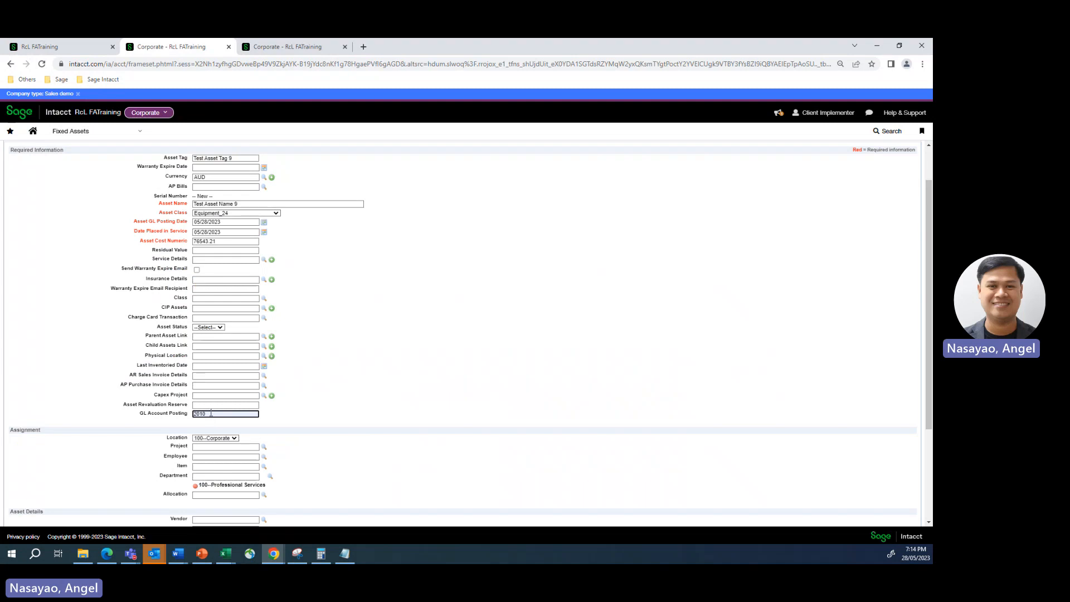
left_click(71, 49)
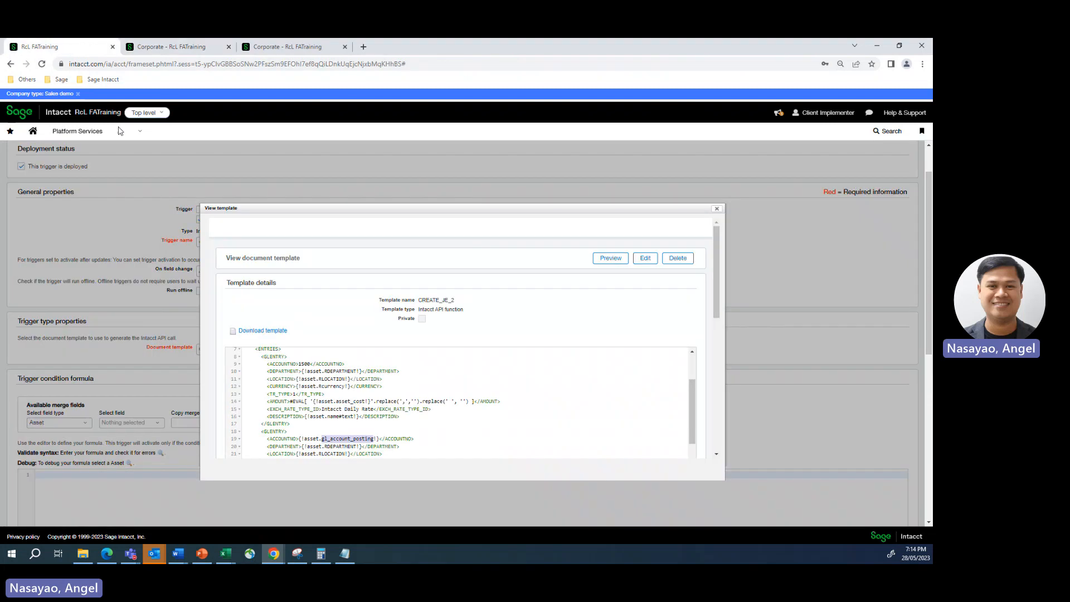
double_click(302, 364)
left_click_drag(322, 440, 374, 438)
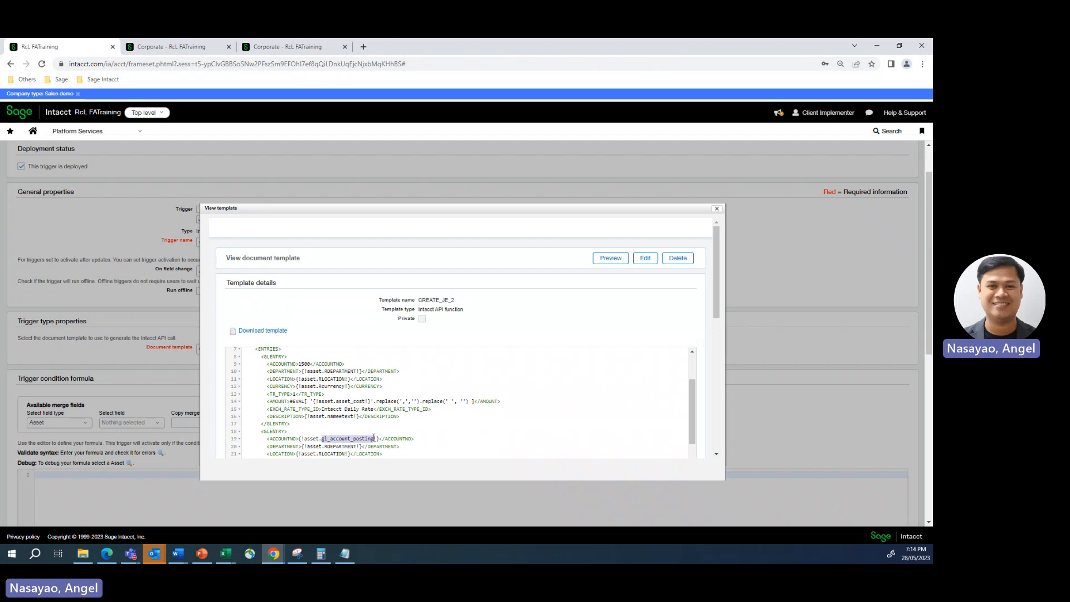
left_click(179, 47)
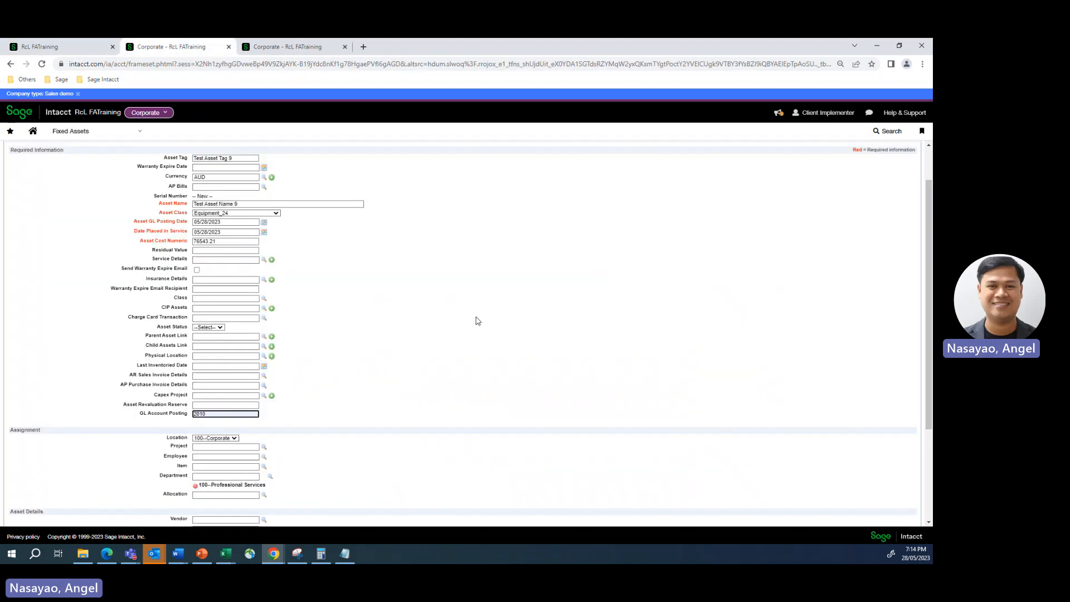
- Recheck the new asset's details, then reload the FAJ journal transactions list and check its total transaction count
scroll(477, 324, "down", 1)
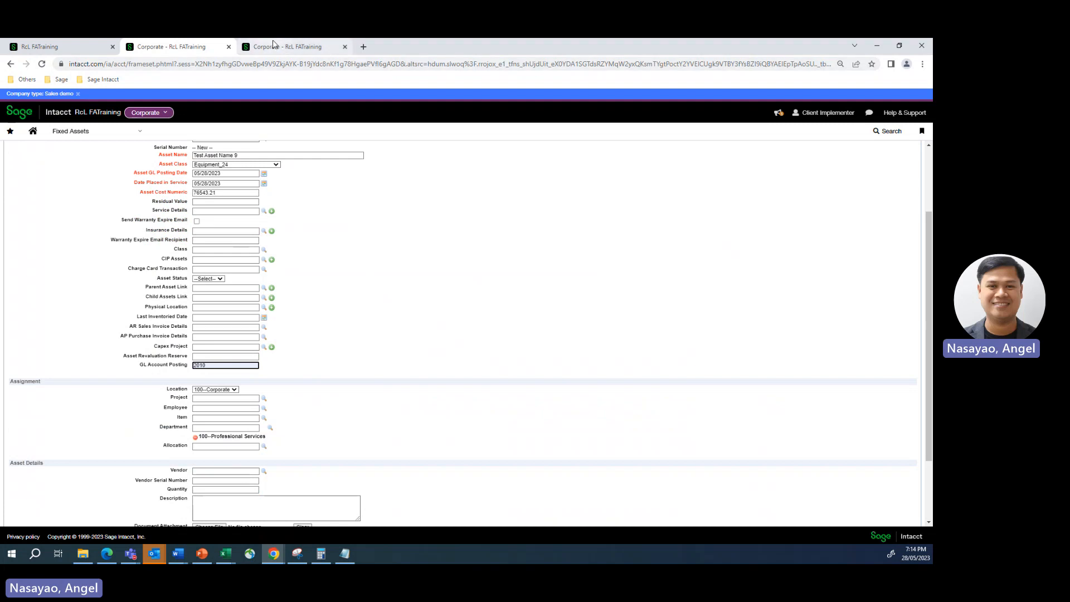
scroll(333, 291, "up", 1)
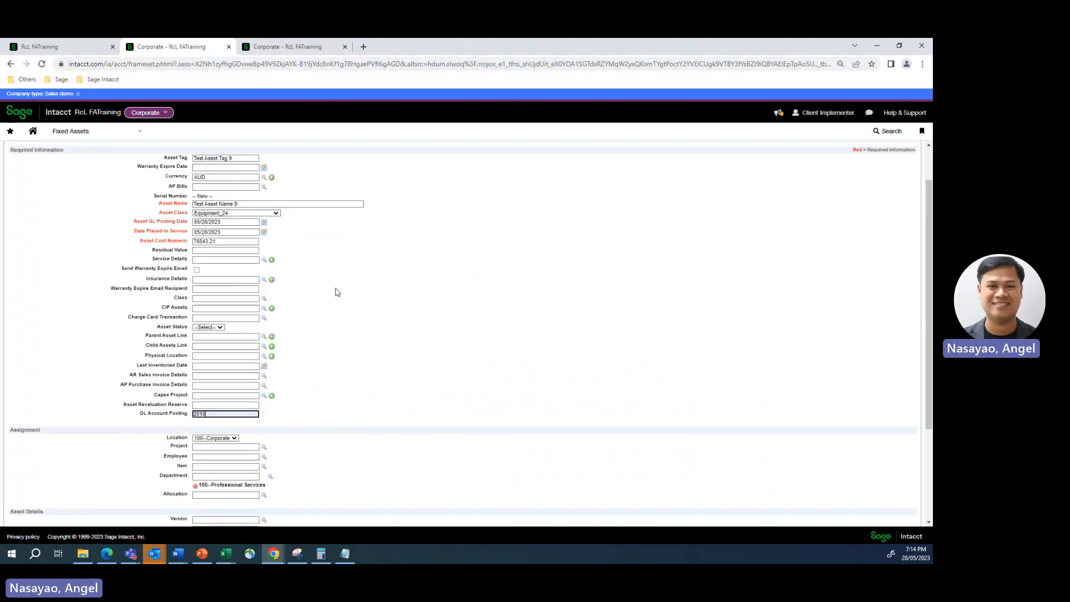
scroll(338, 291, "up", 1)
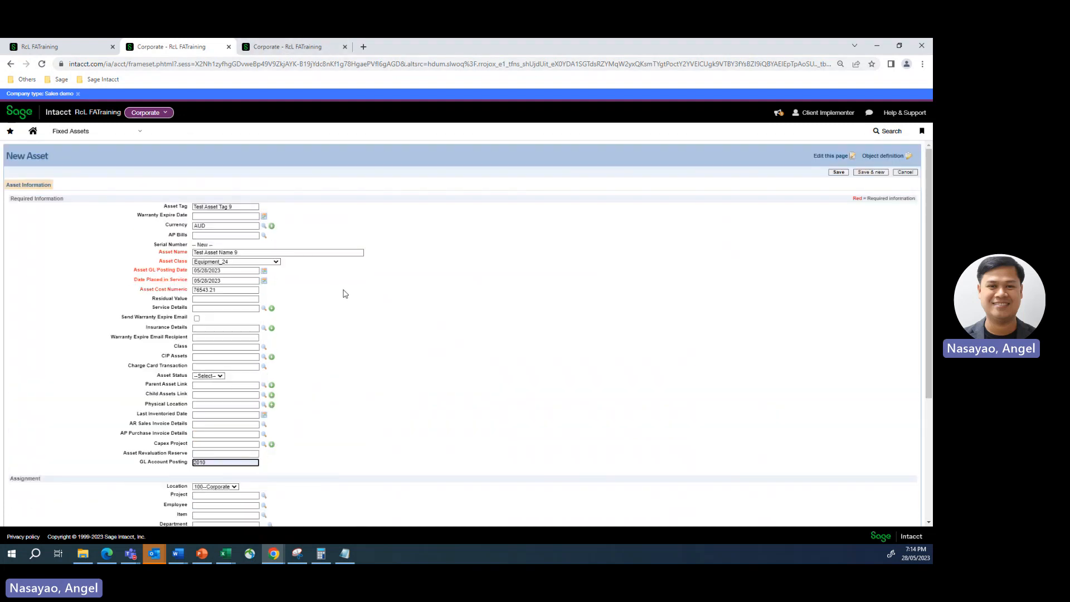
left_click(265, 49)
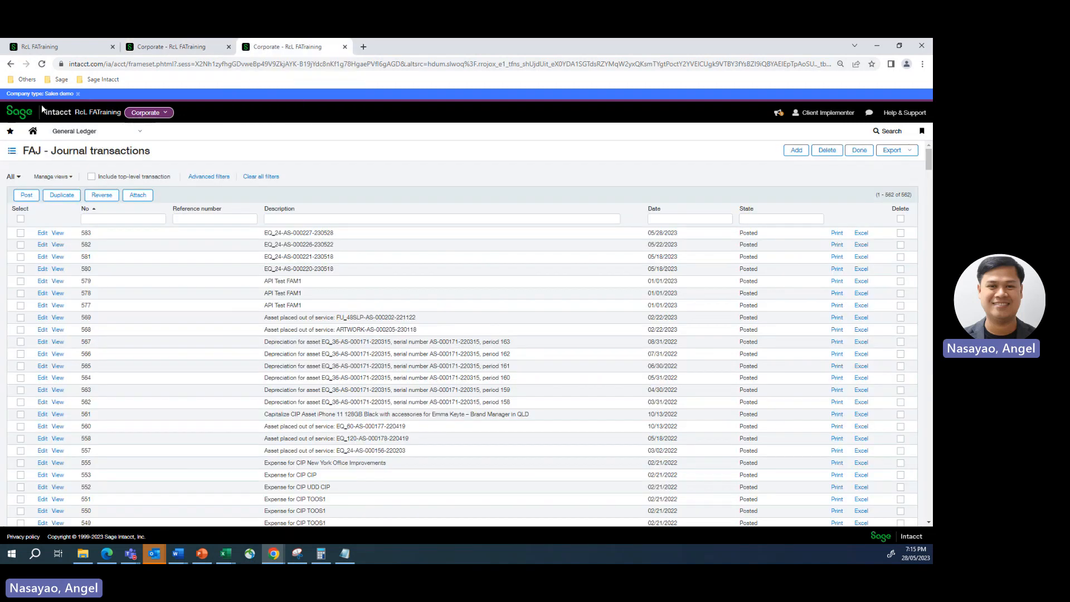
left_click(41, 65)
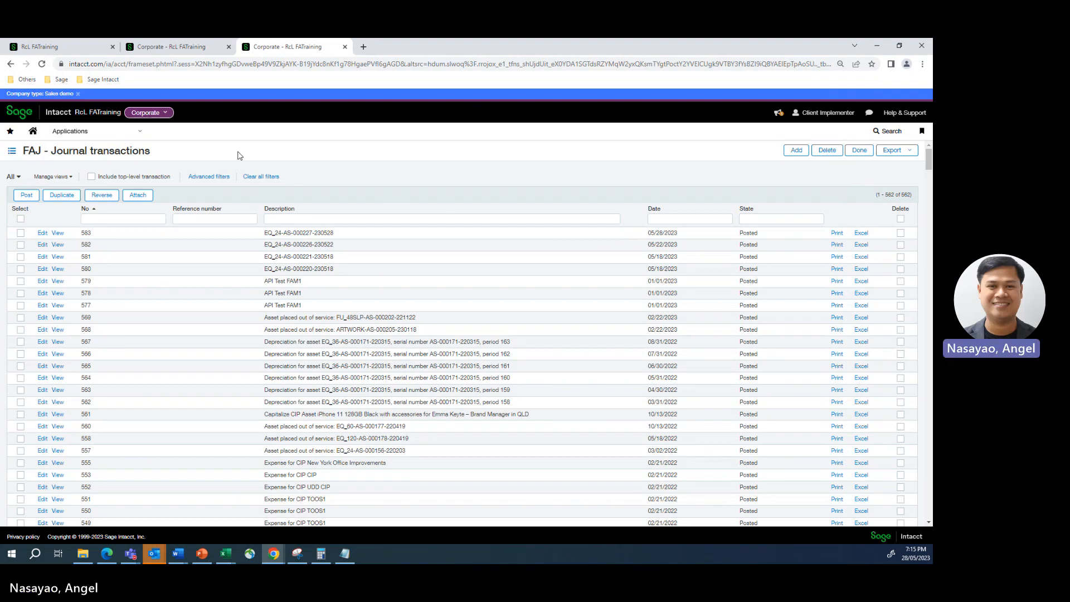
double_click(906, 194)
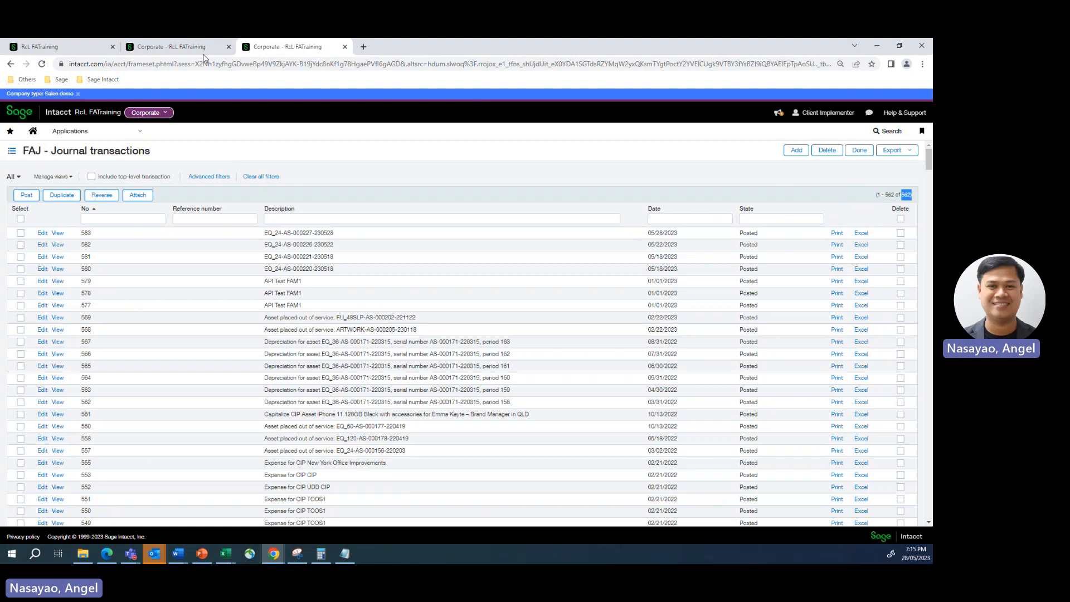
- Save the new asset and confirm the save after validation
left_click(175, 48)
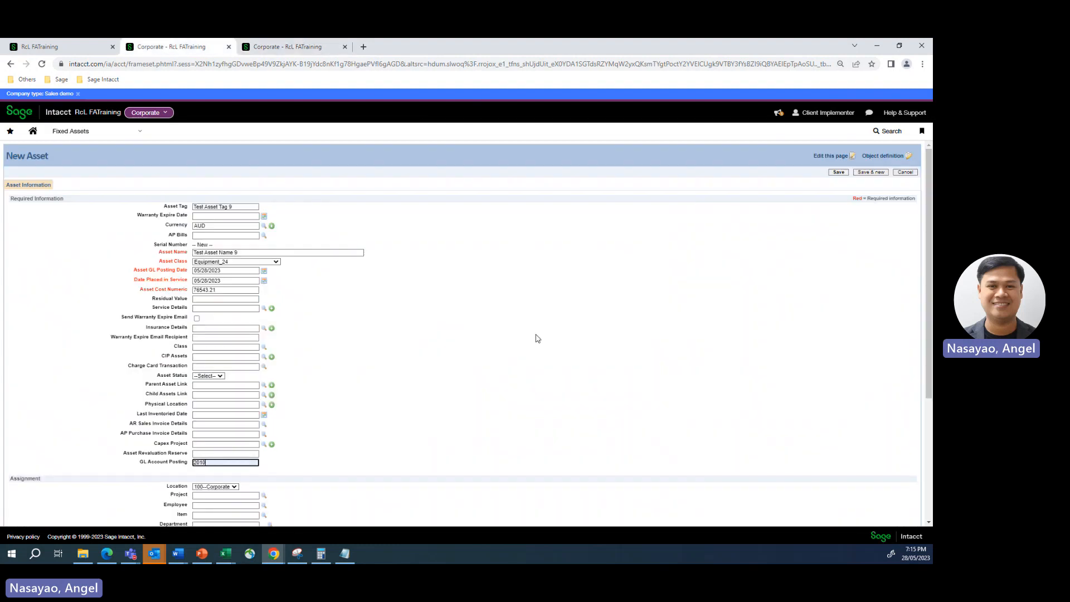
left_click(839, 173)
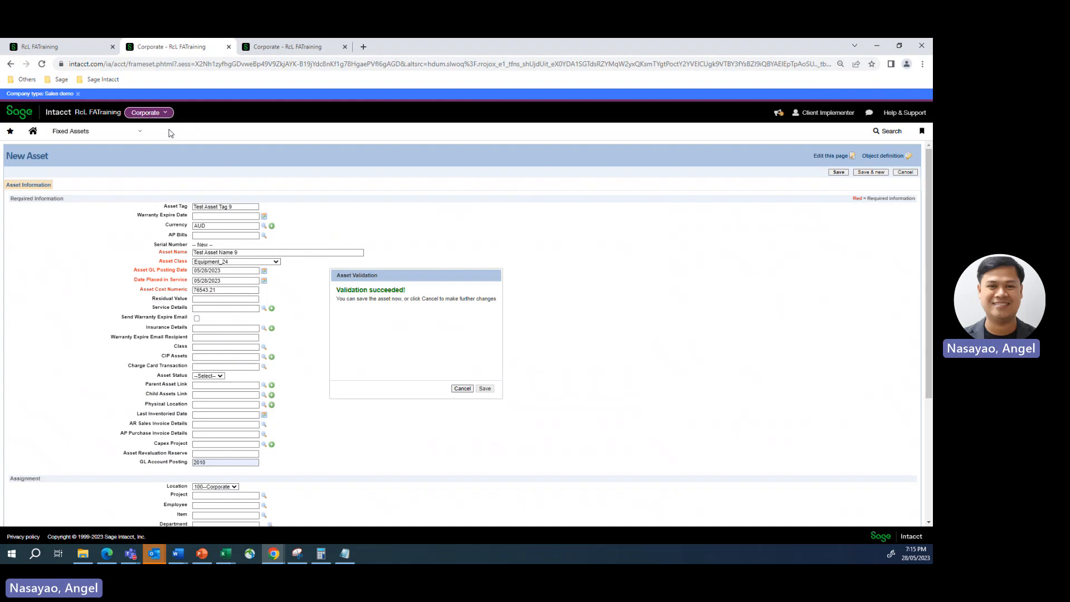
left_click(485, 389)
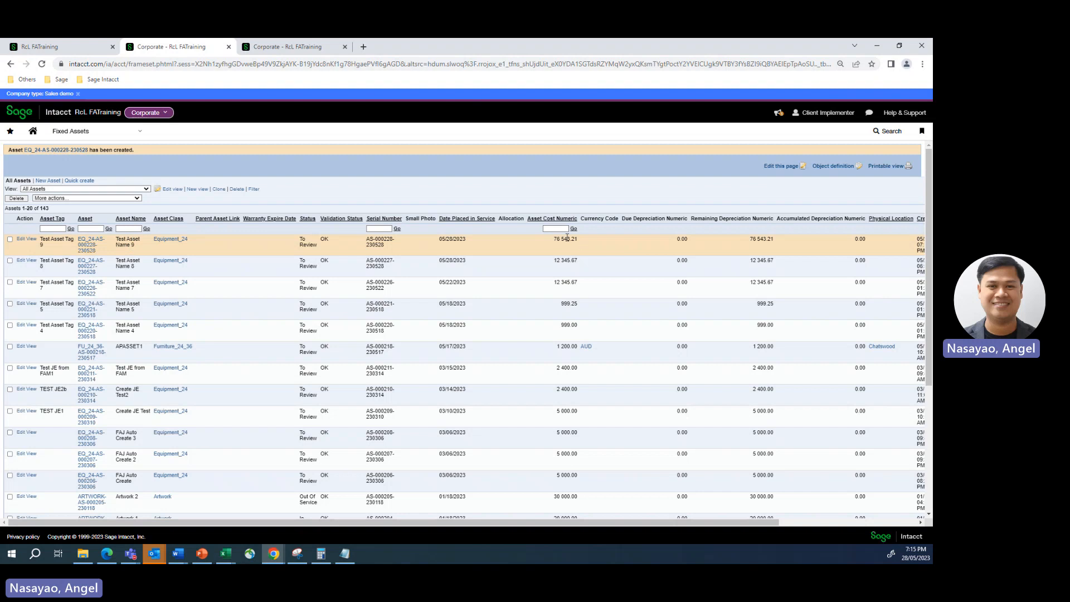
- Check the cost of Test Asset Name 9 in the asset list and open its record for viewing
left_click_drag(555, 239, 577, 242)
left_click(31, 240)
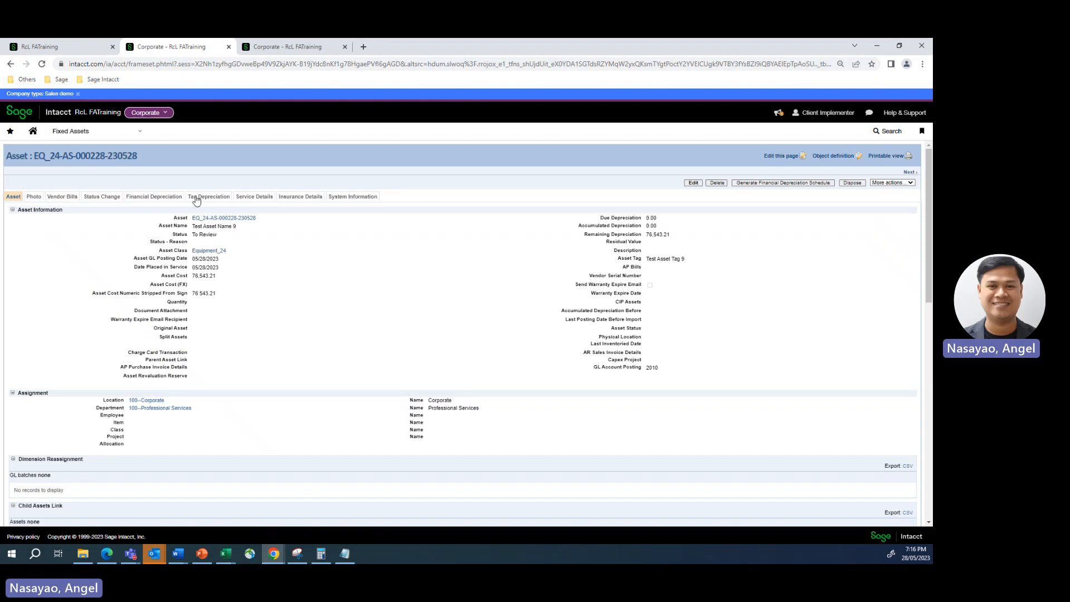
left_click_drag(197, 196, 190, 211)
- Return to the FAJ journal transactions, recheck the transaction count and reload the list to include the saved asset's entry
left_click(68, 48)
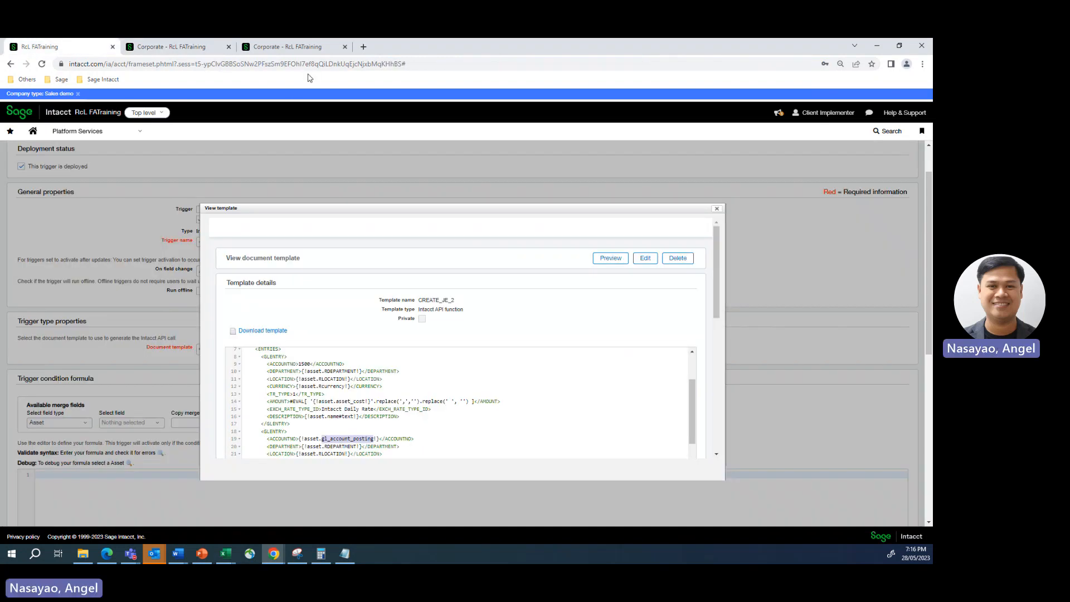
left_click(288, 48)
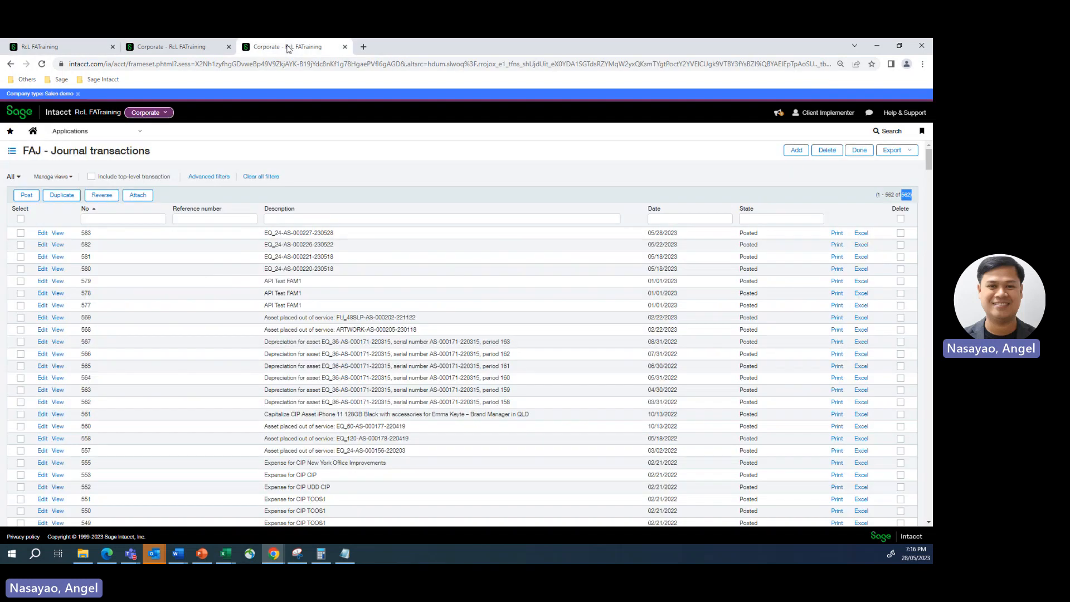
left_click(200, 49)
left_click(276, 47)
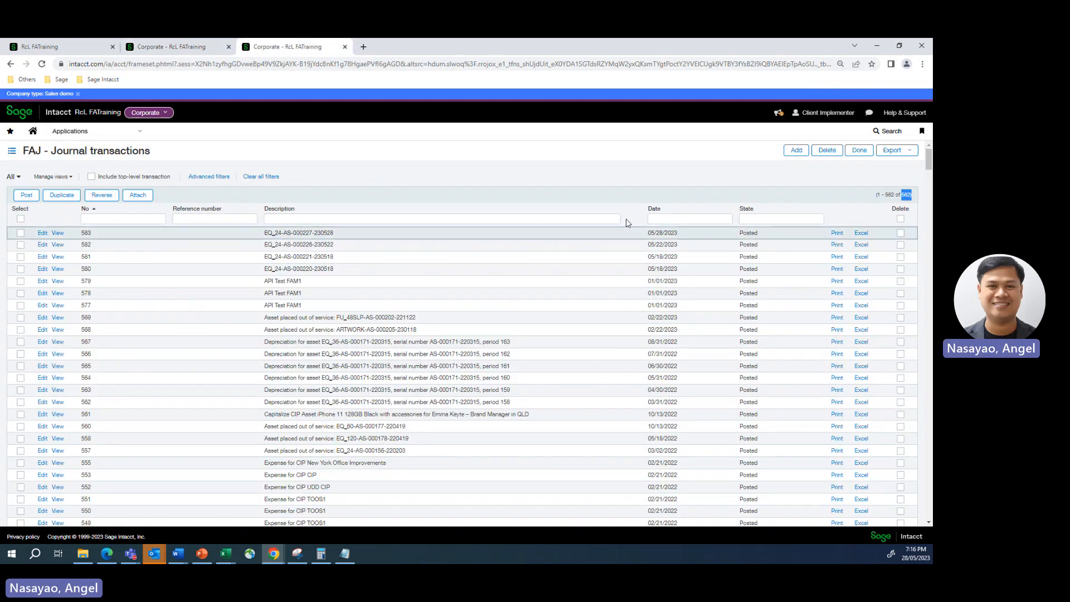
left_click(562, 188)
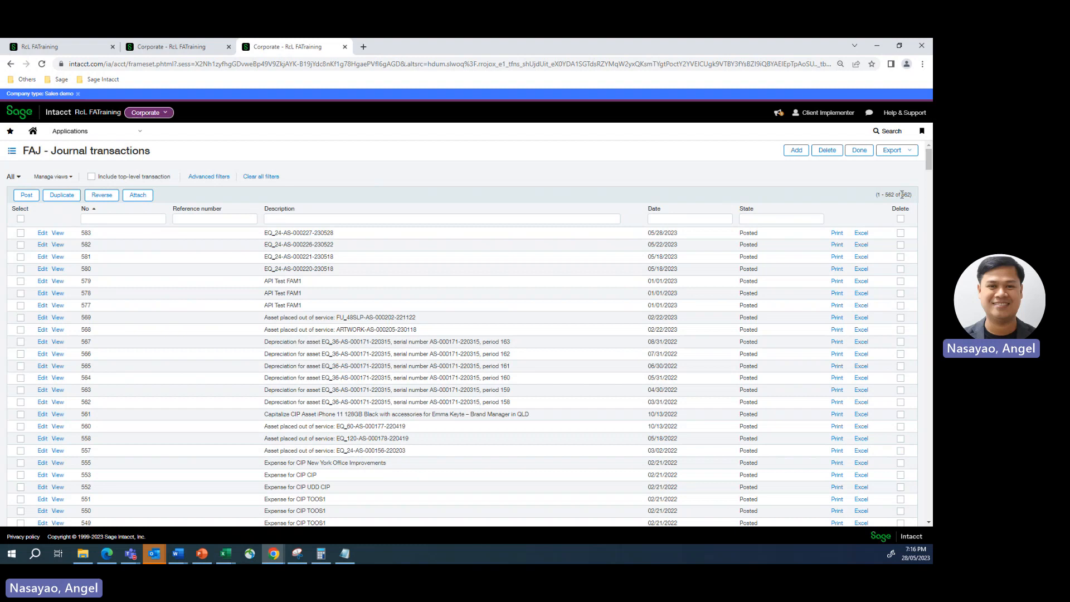
left_click_drag(902, 195, 914, 195)
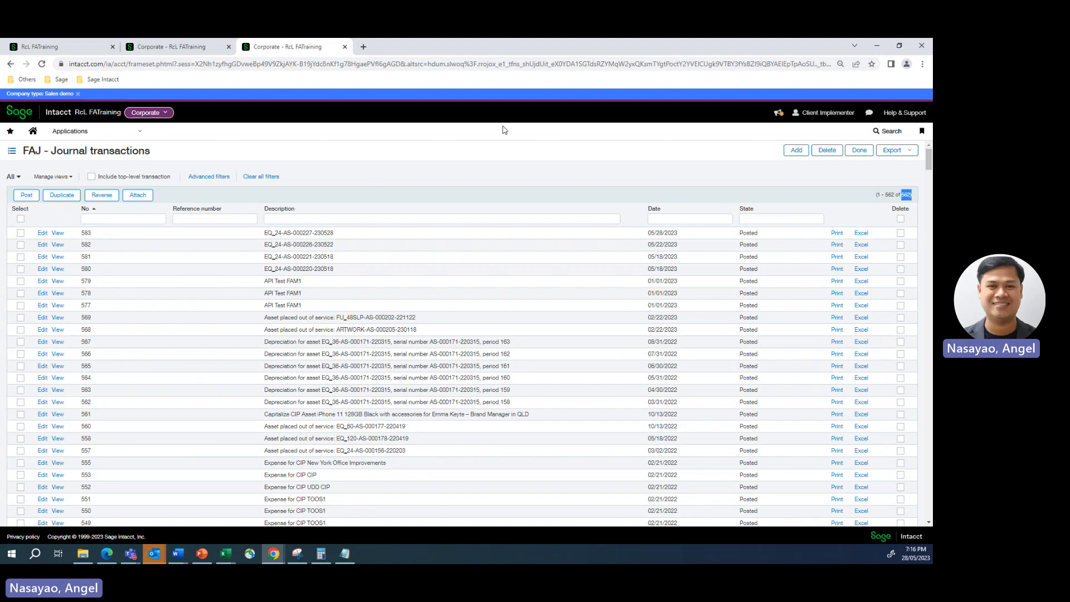
left_click(43, 64)
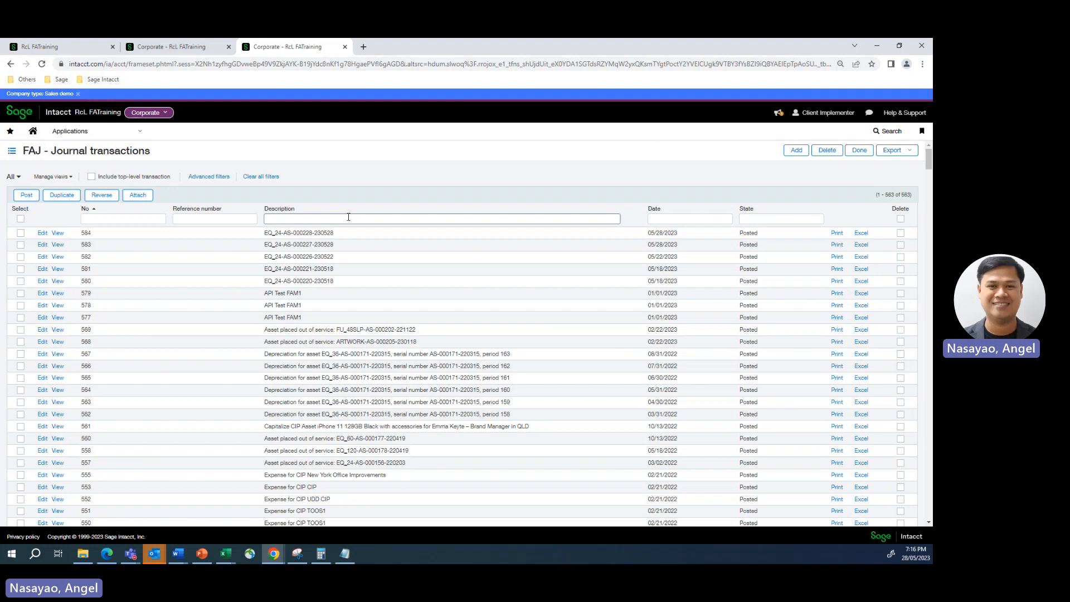
- View the newest FAJ transaction and check the account on both of its entry lines, comparing them with the template
left_click(58, 234)
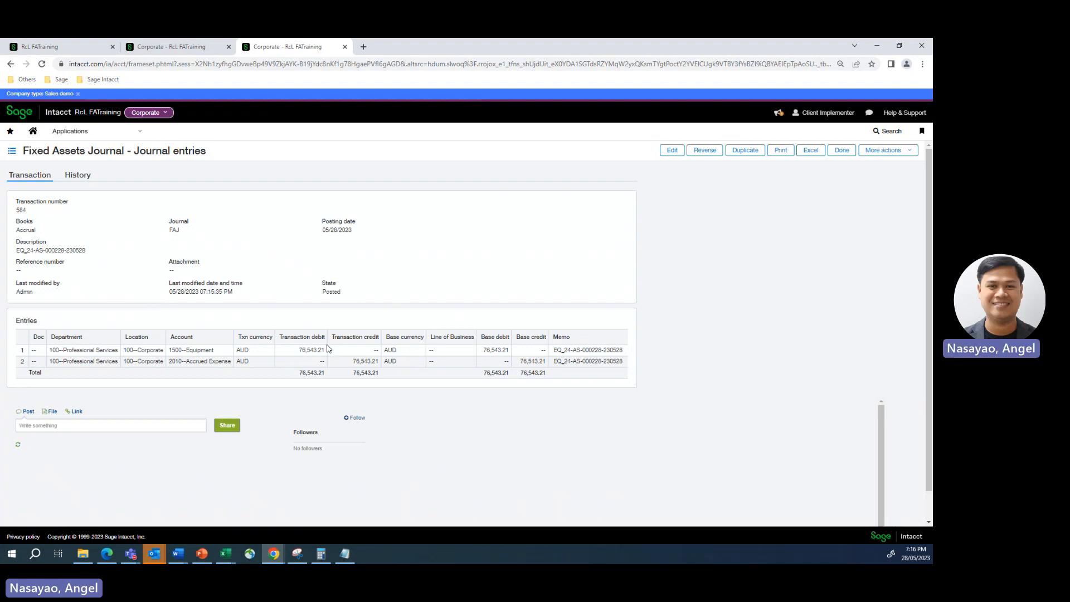
double_click(175, 349)
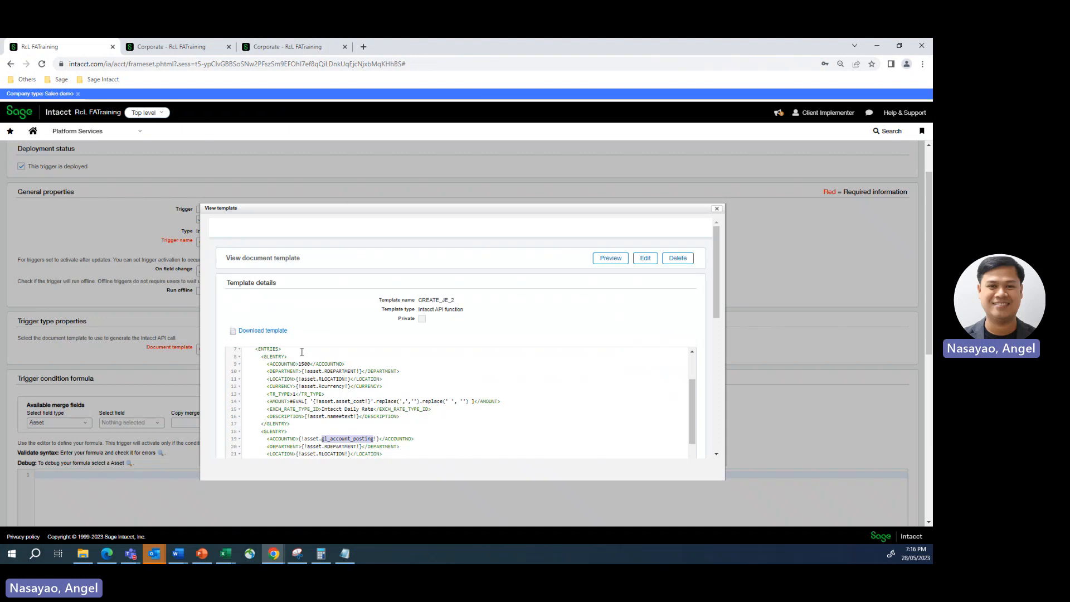
left_click(287, 46)
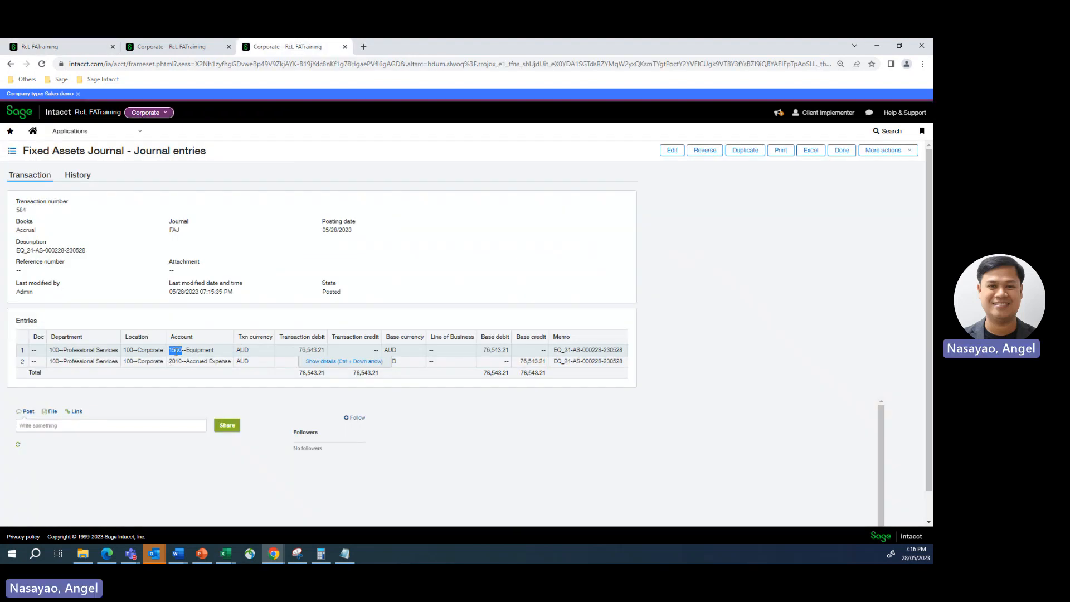
left_click(170, 361)
left_click_drag(171, 360, 182, 361)
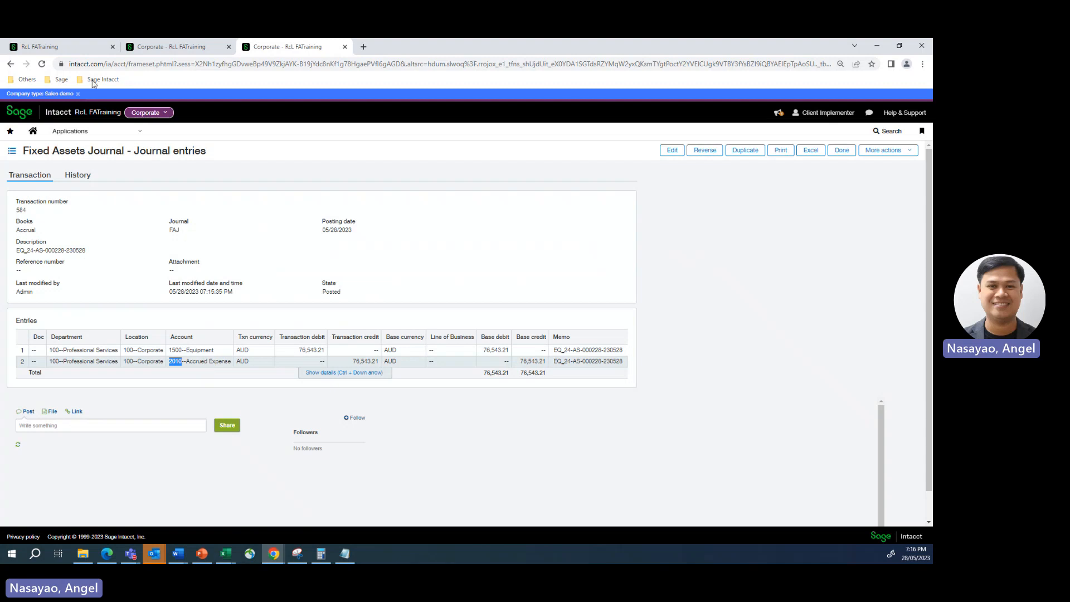
- Compare the template's gl_account_posting merge field and the saved asset's GL Account Posting with the journal entry's second line
left_click(78, 47)
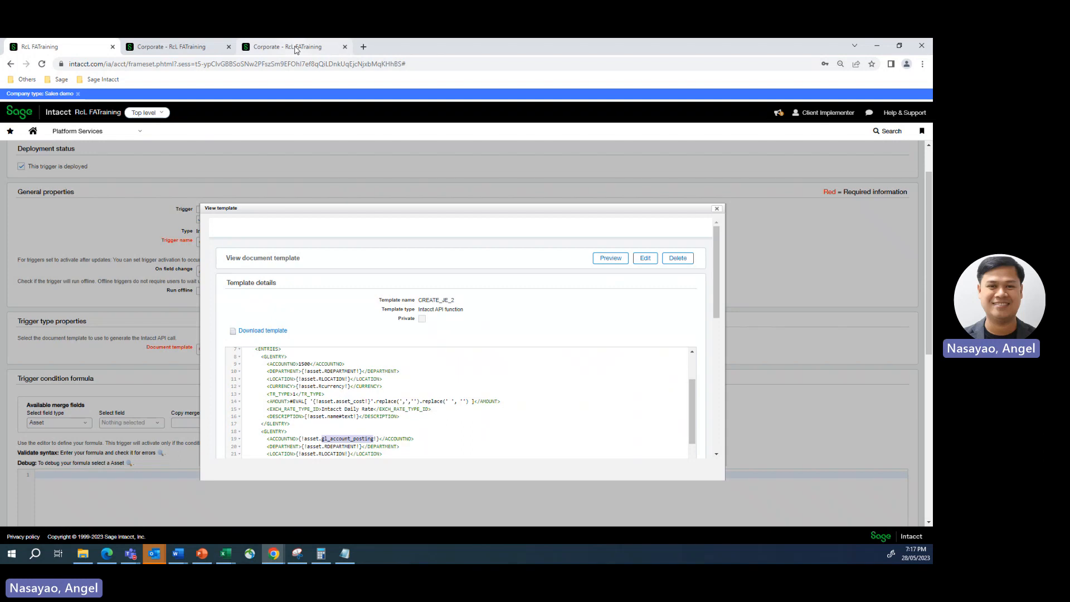
left_click(187, 50)
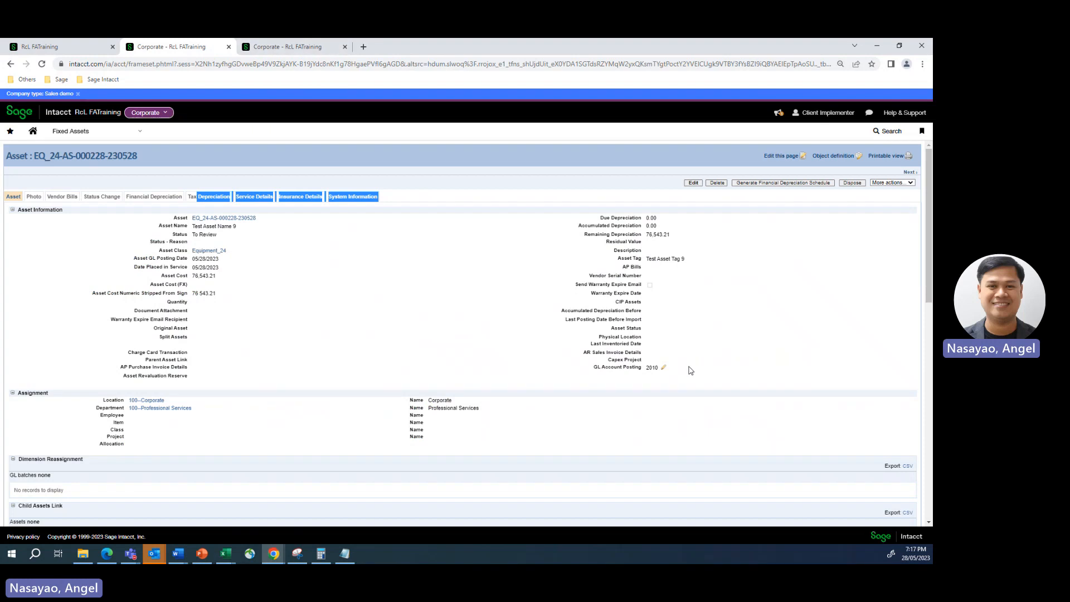
left_click(287, 46)
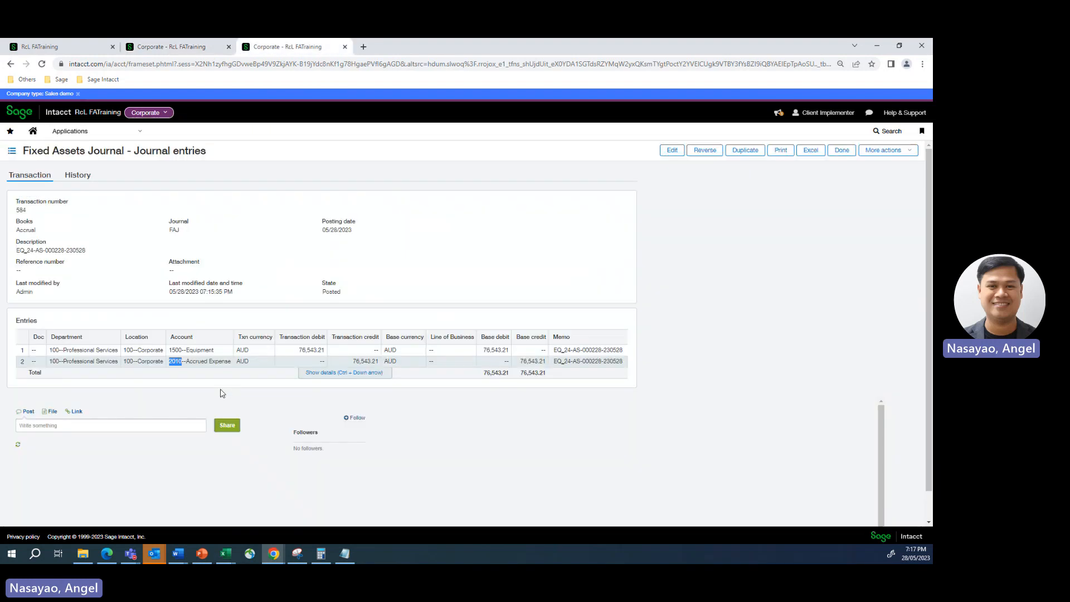
left_click(173, 362)
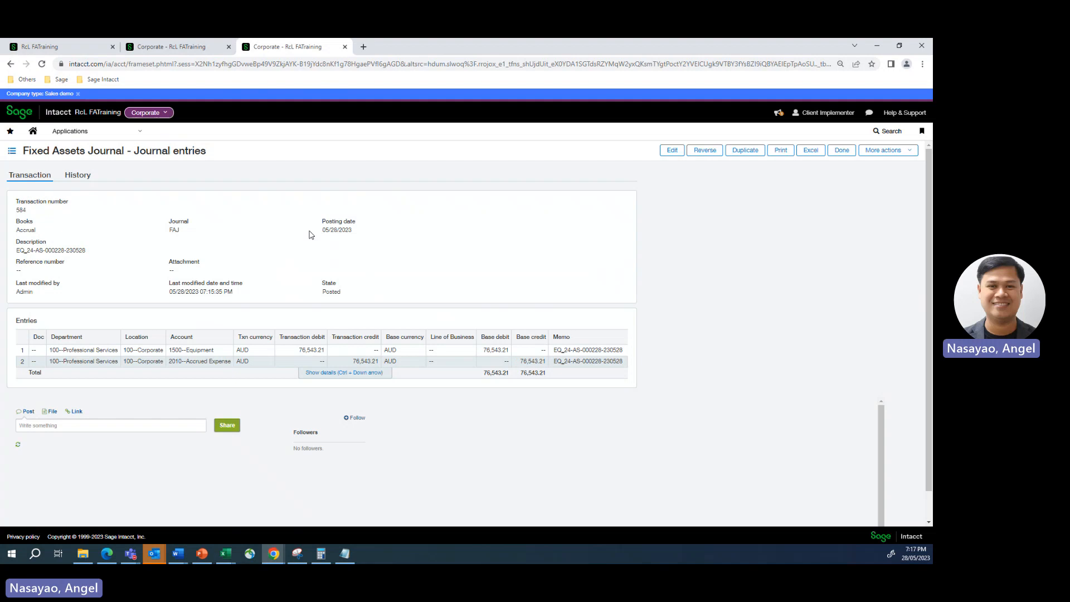
left_click(166, 48)
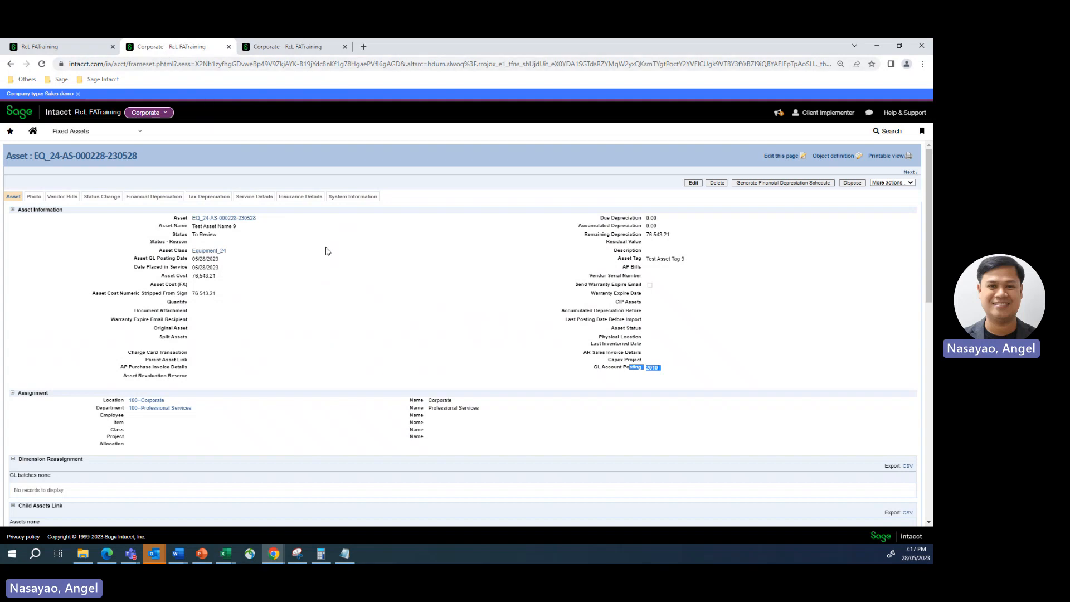
left_click(281, 48)
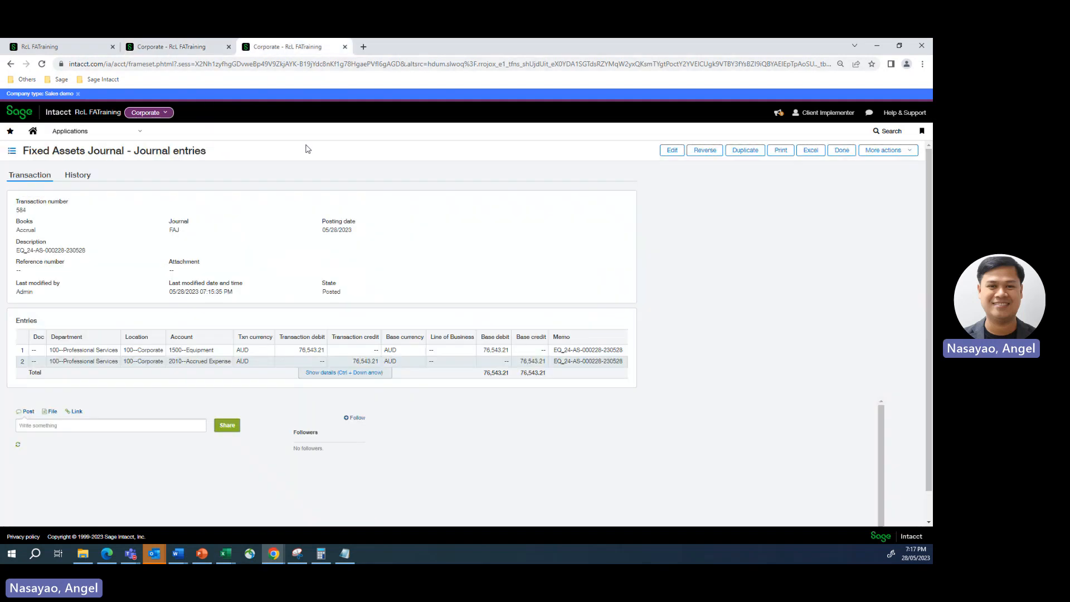